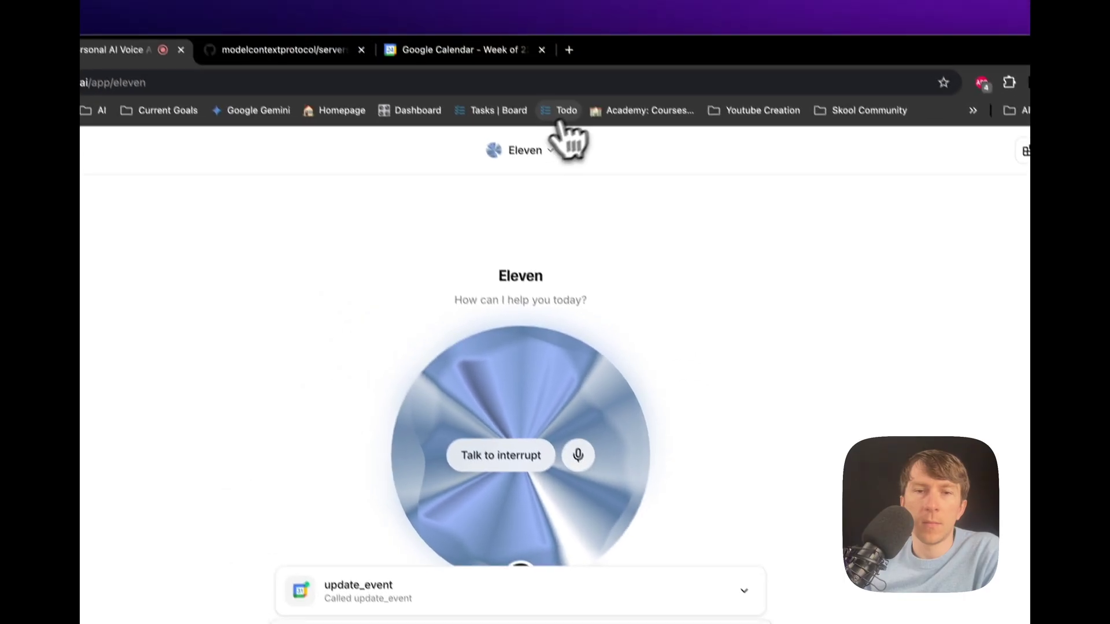
Step: Check this week's updated events in the Google Calendar tab
click(457, 54)
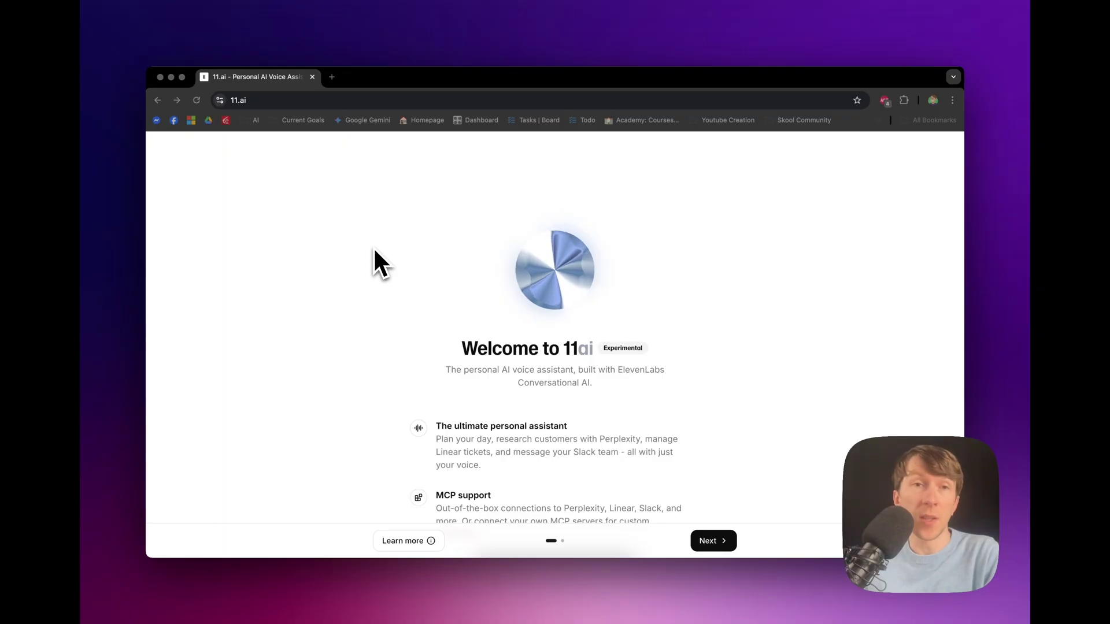
click(260, 101)
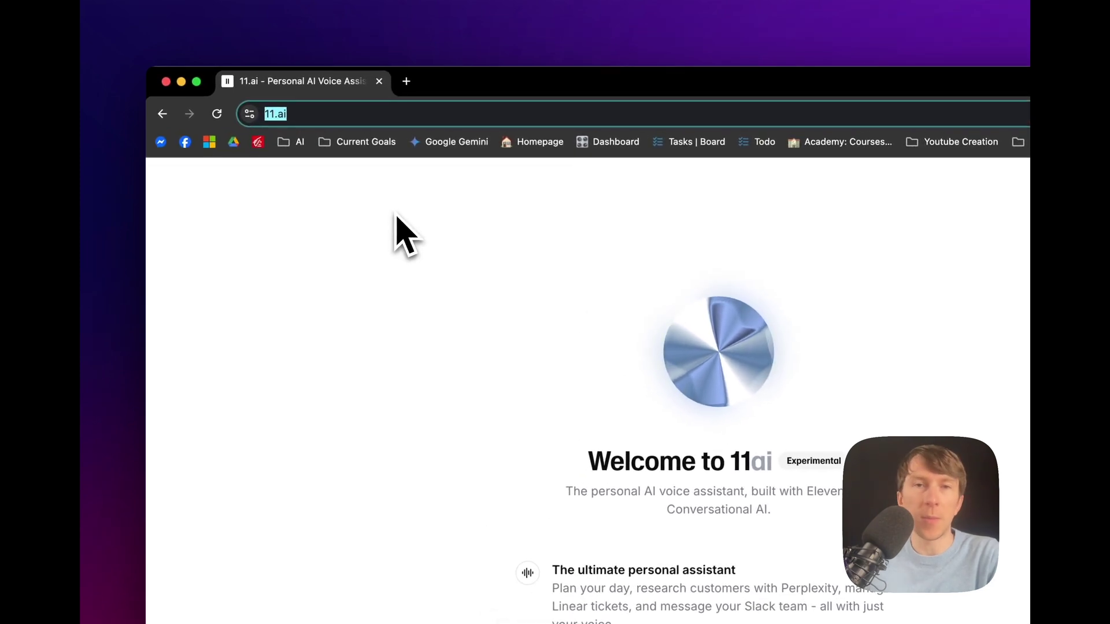
click(466, 381)
scroll(492, 261, down, 4)
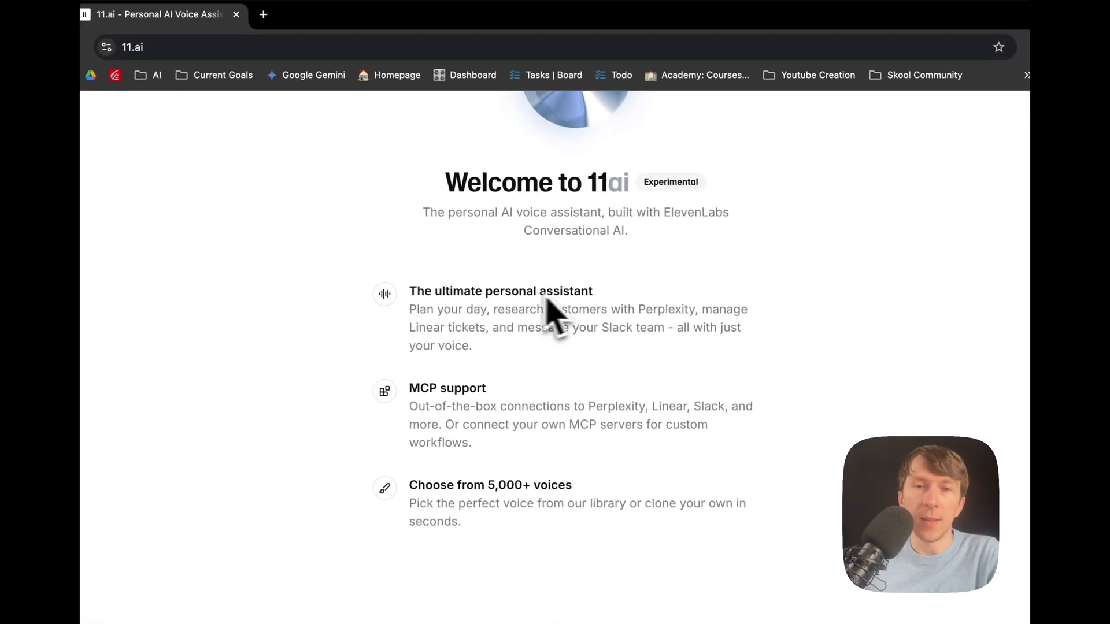
drag(405, 302, 487, 303)
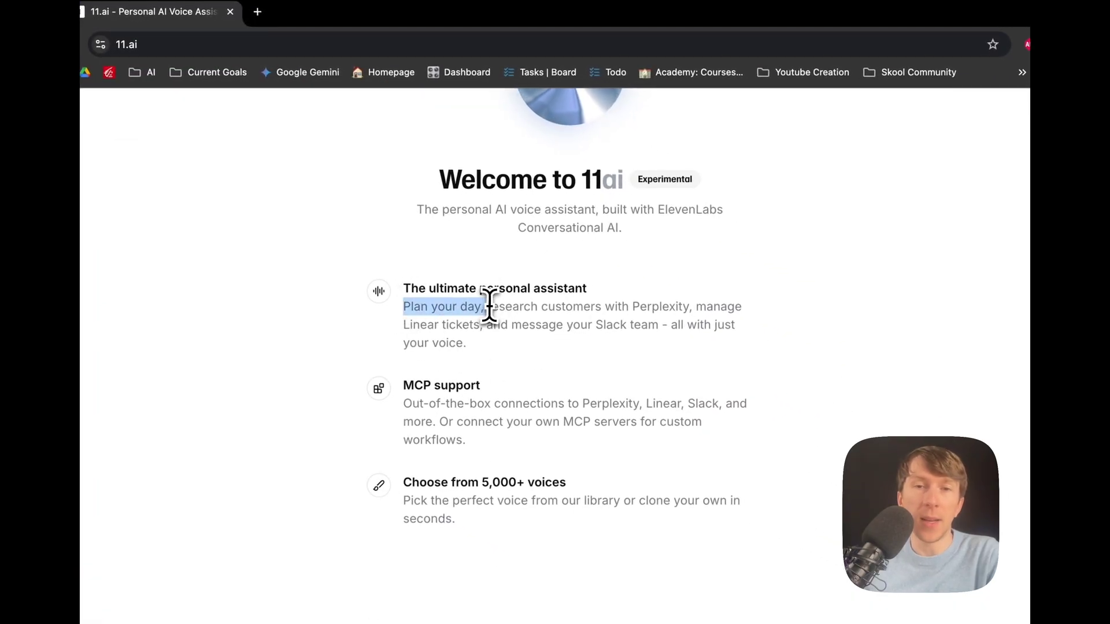
triple_click(588, 305)
click(645, 317)
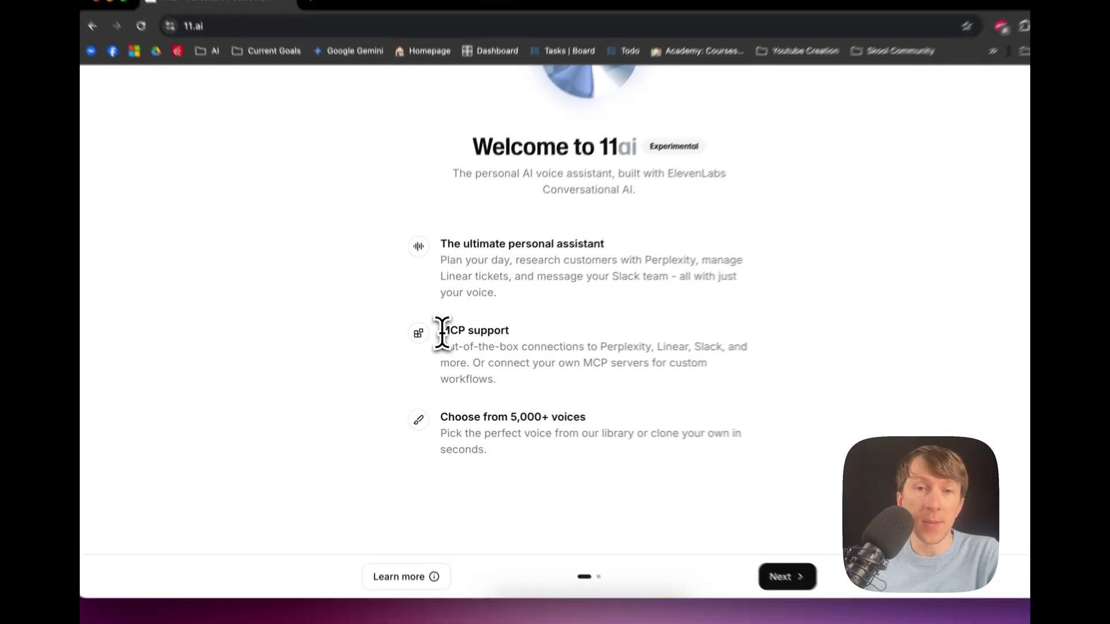
drag(435, 345, 520, 349)
click(560, 330)
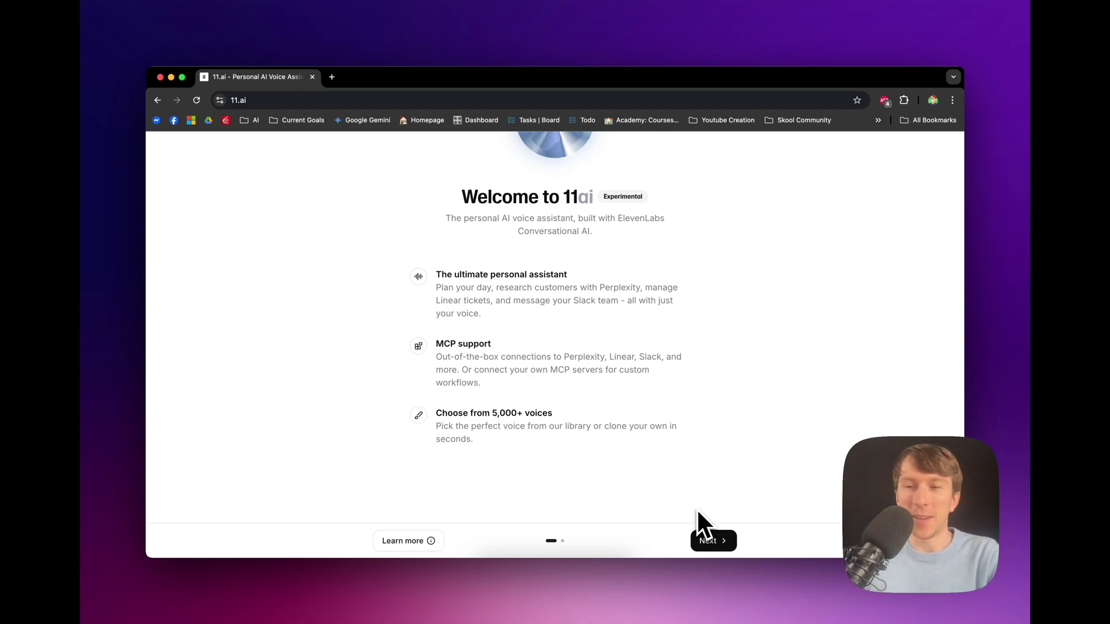
Step: Keep the assistant name Eleven, choose the Jarnathan voice and create the assistant
click(713, 541)
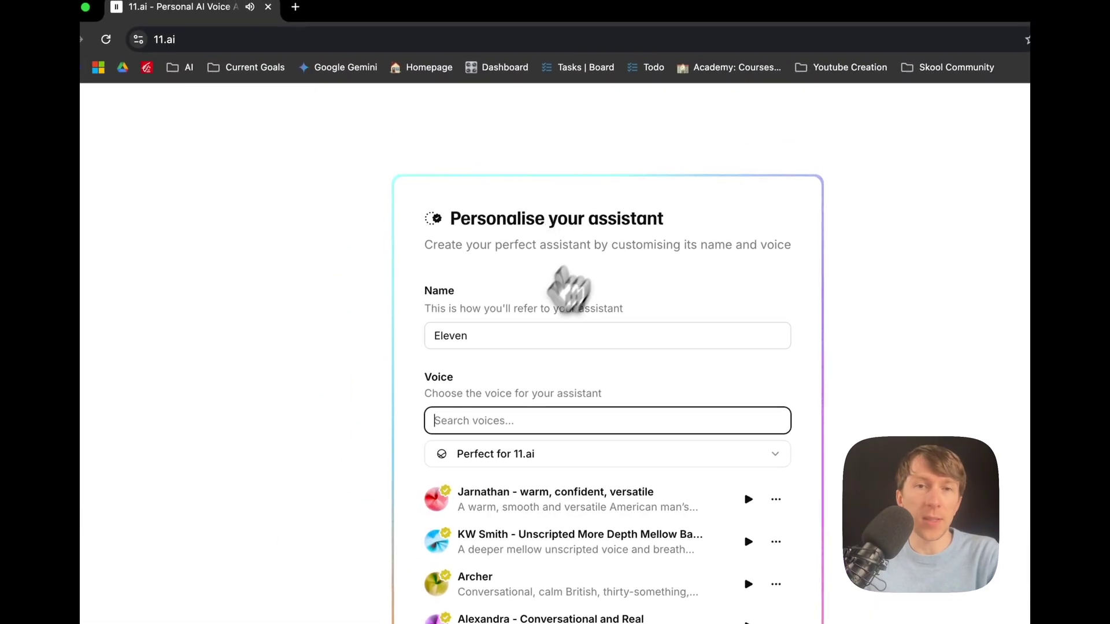
scroll(508, 312, down, 3)
click(523, 274)
double_click(516, 260)
click(389, 280)
scroll(404, 289, down, 1)
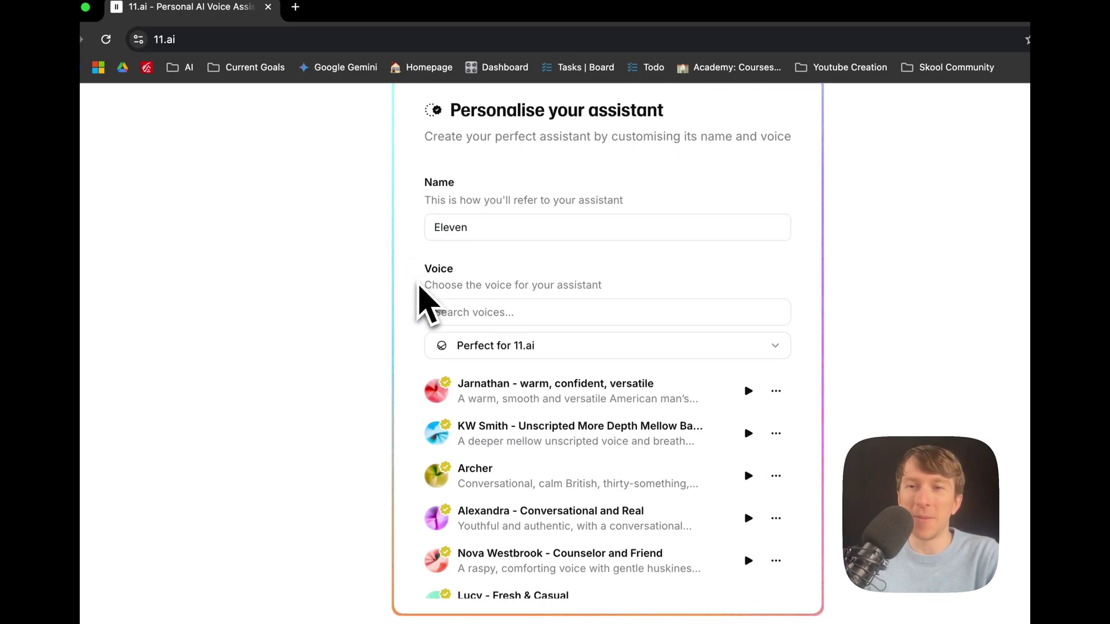
scroll(497, 370, down, 2)
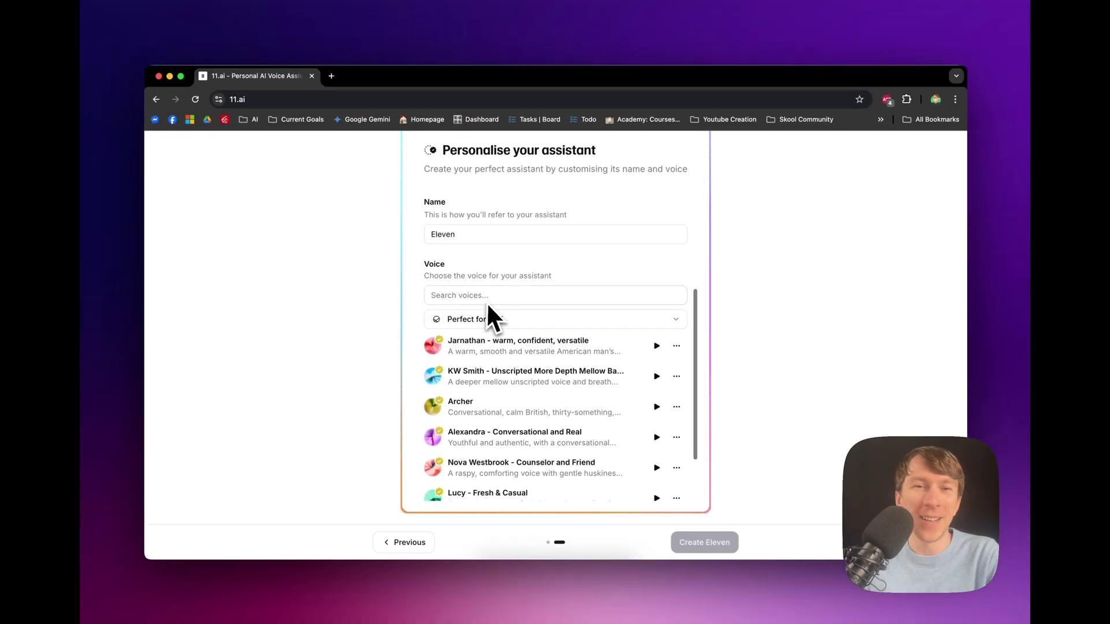
scroll(507, 351, up, 2)
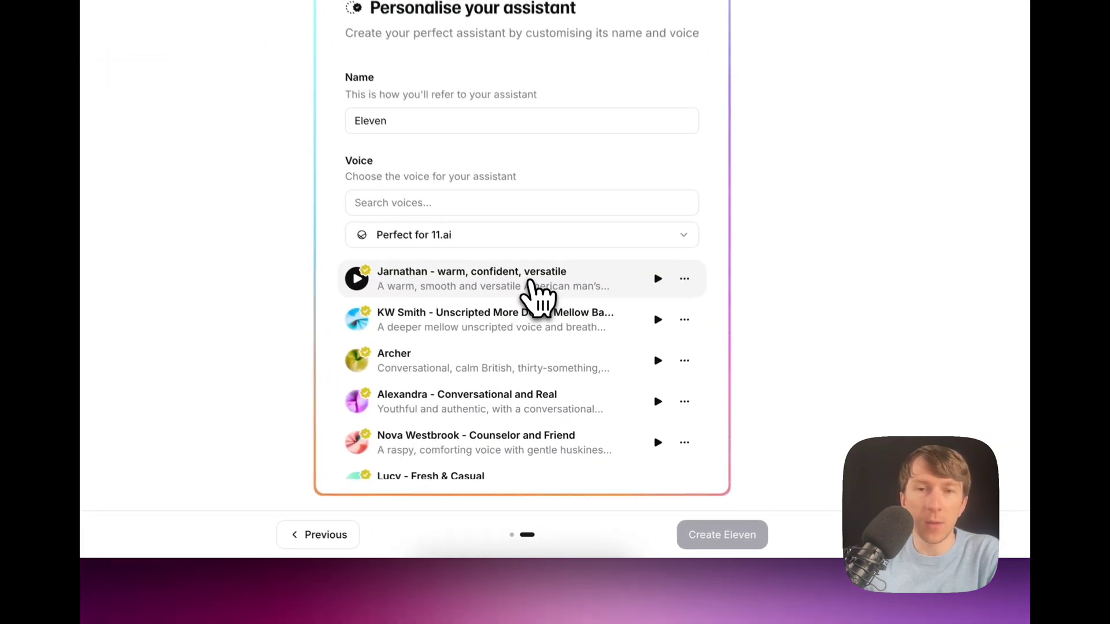
click(525, 354)
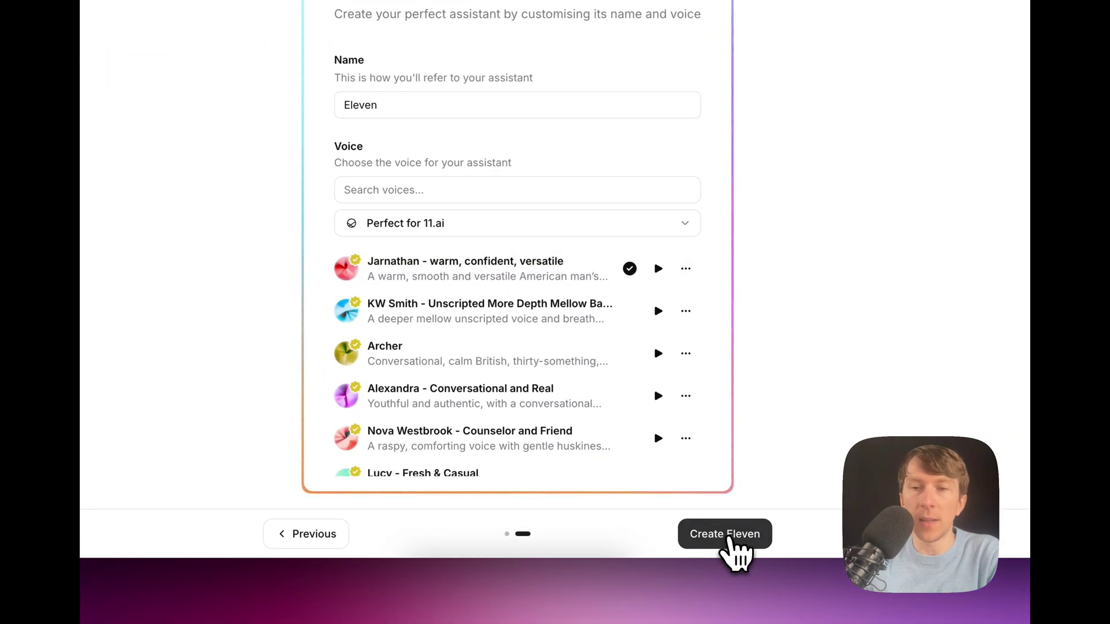
click(730, 538)
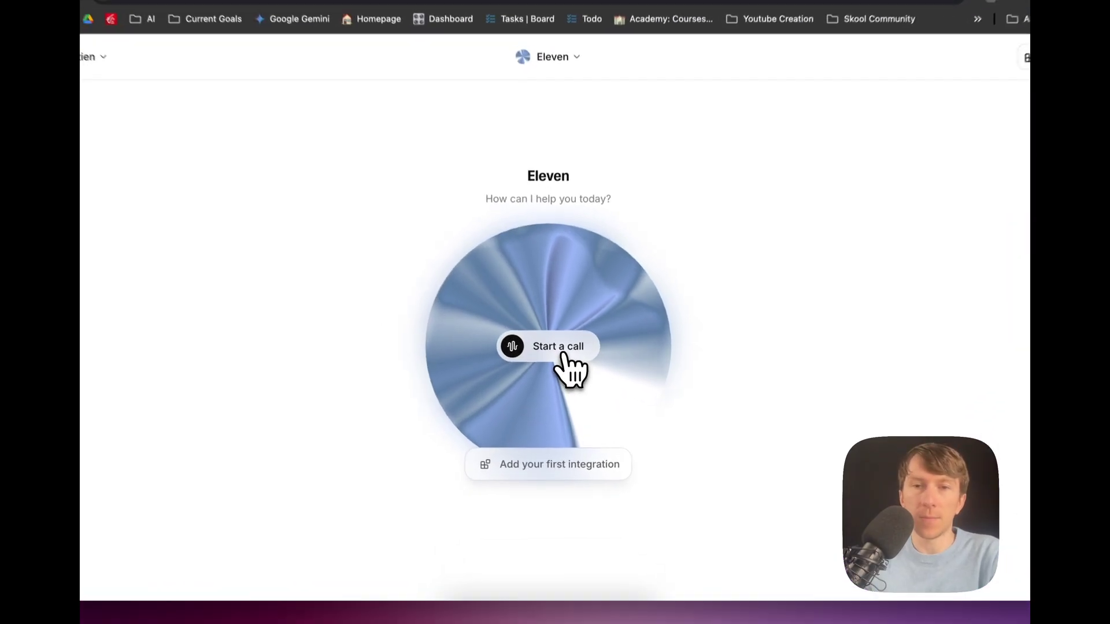
click(568, 373)
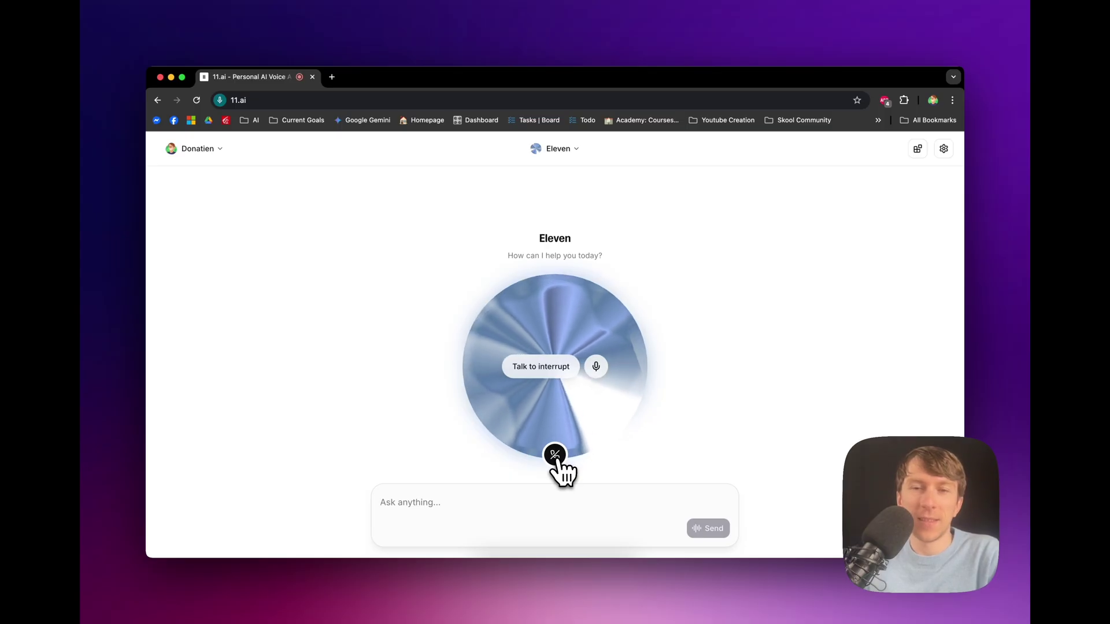
click(555, 455)
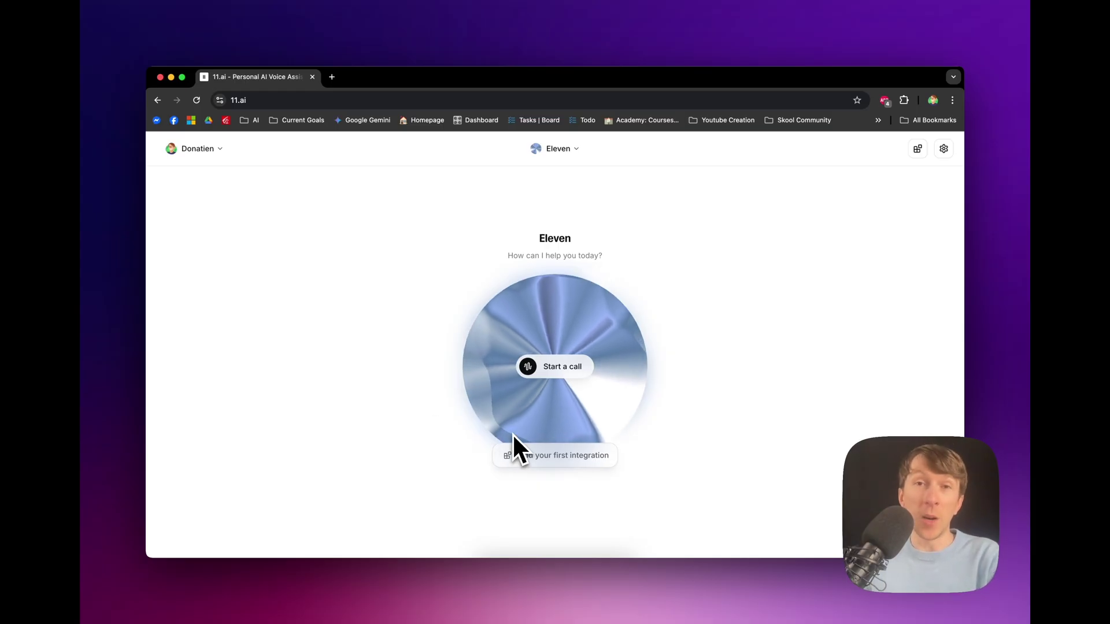
Step: Connect Google Calendar to Eleven by signing in with Google and granting calendar access
click(566, 455)
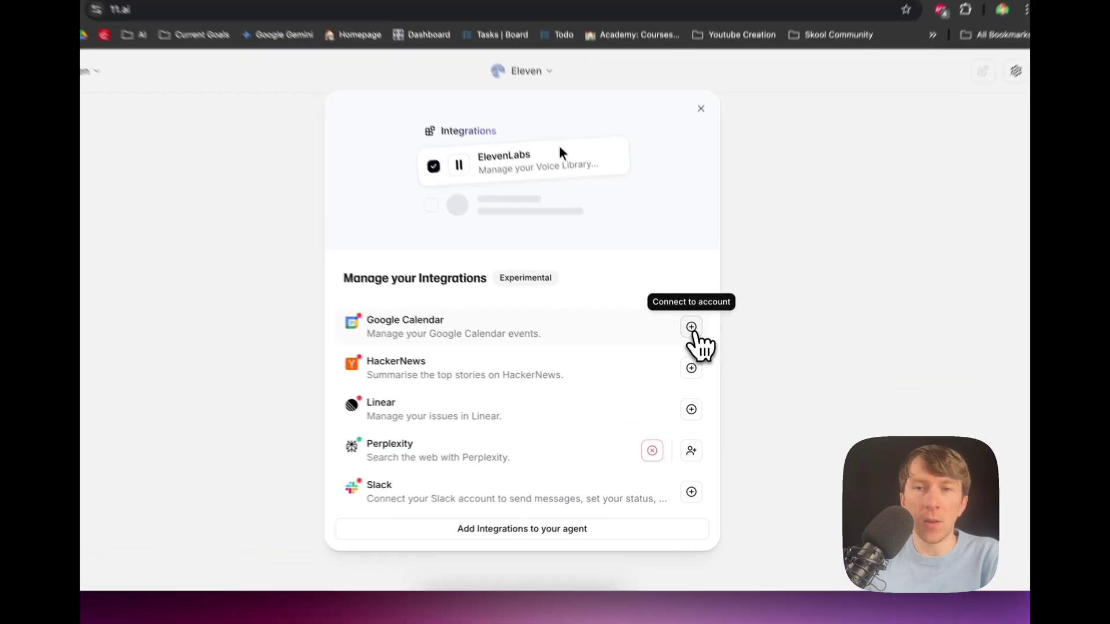
click(688, 350)
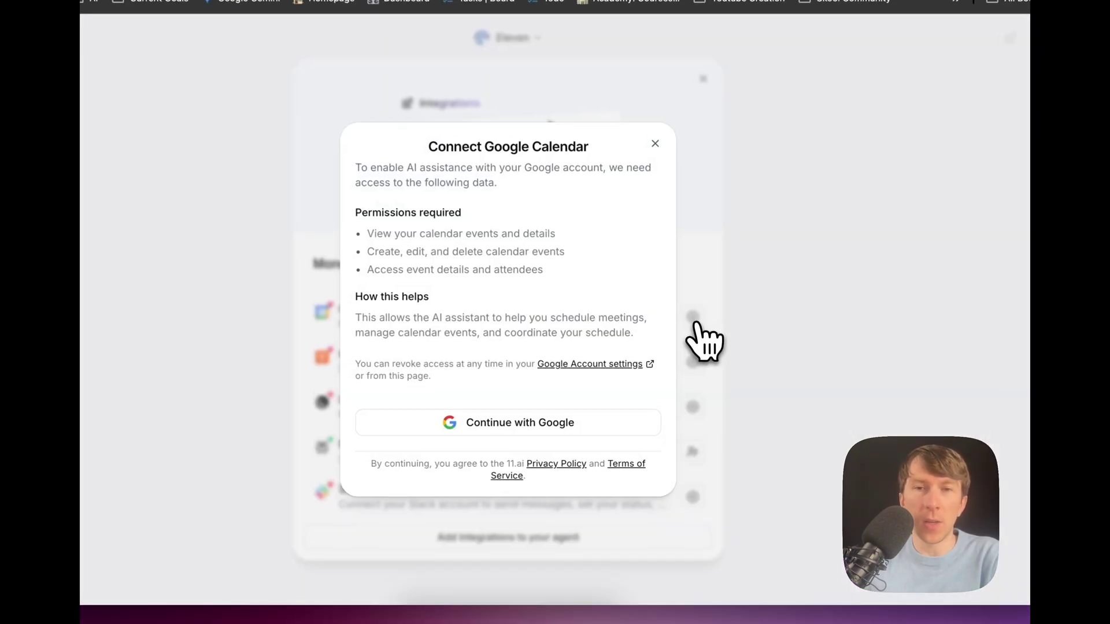
click(578, 418)
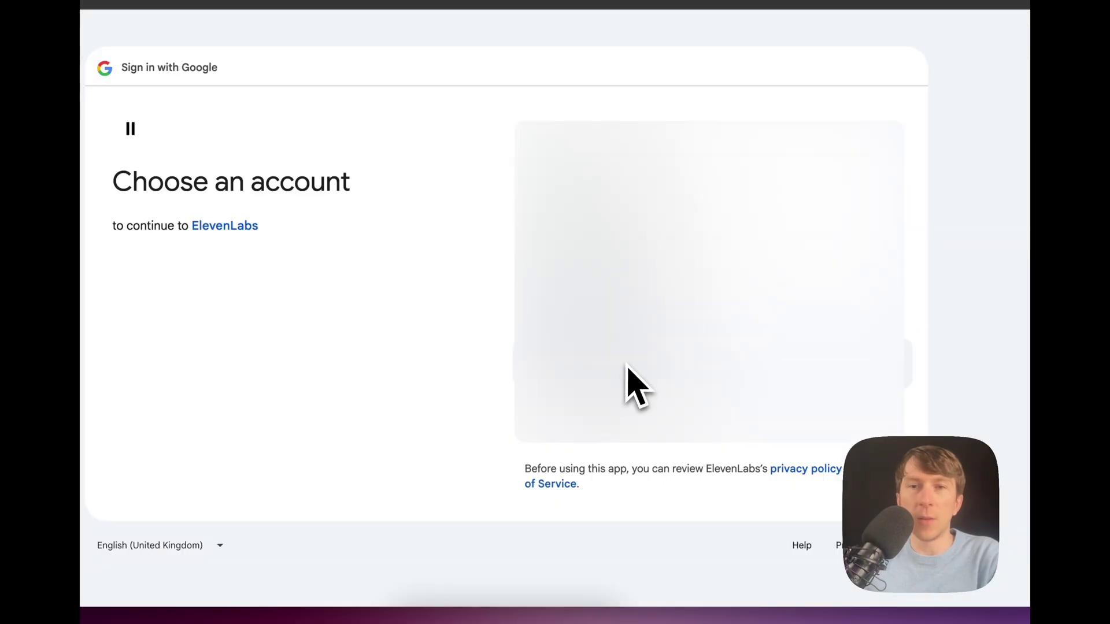
click(715, 232)
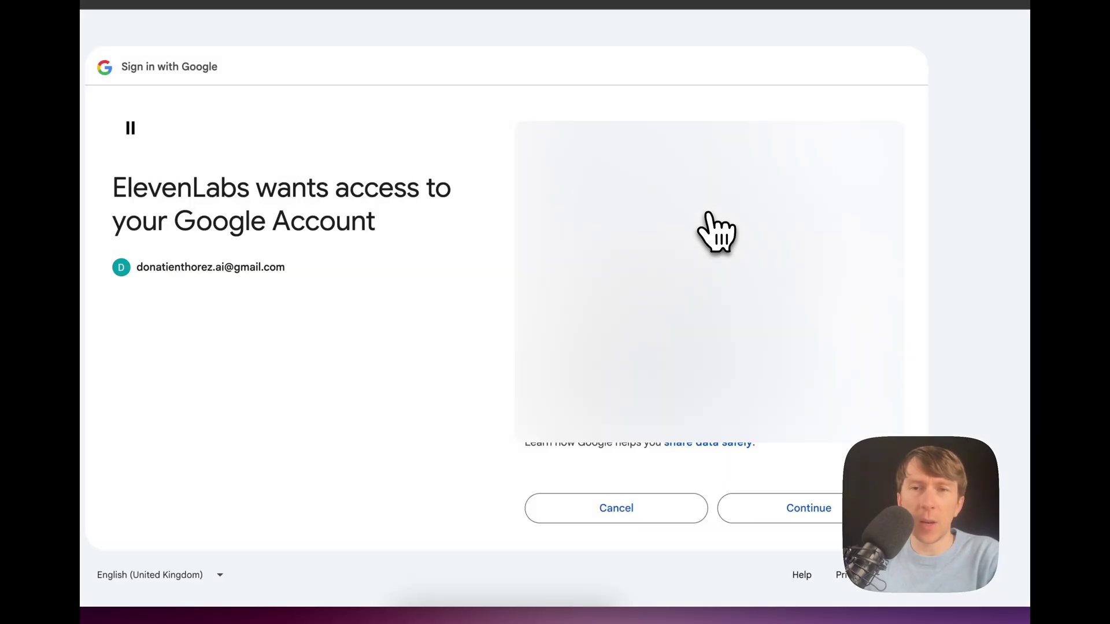
click(801, 508)
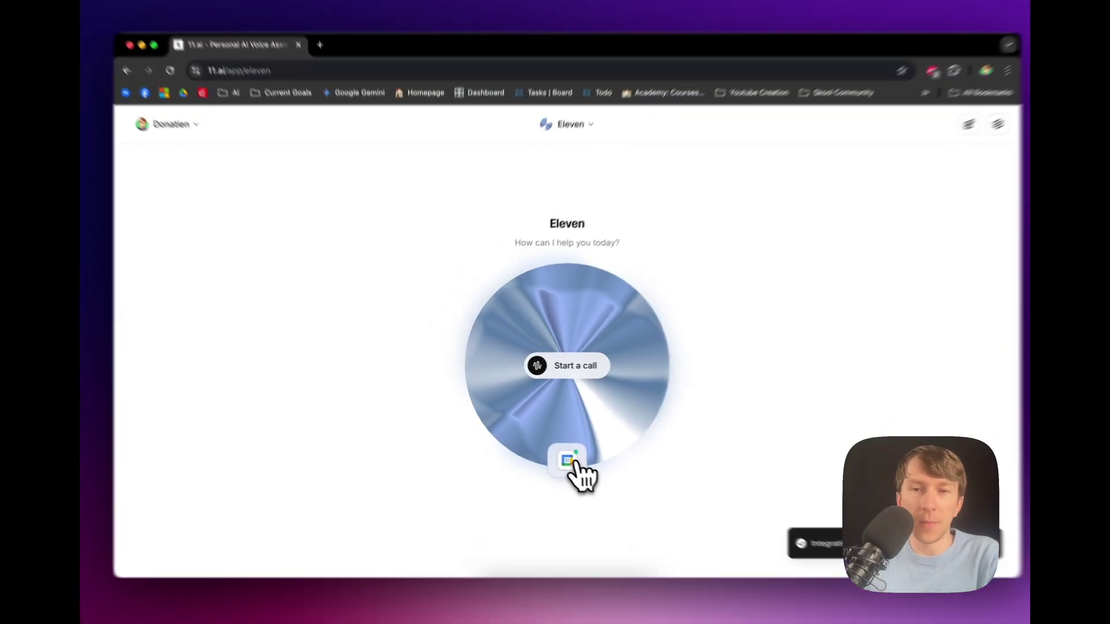
Step: Open the Google Calendar integration settings for Eleven
click(572, 463)
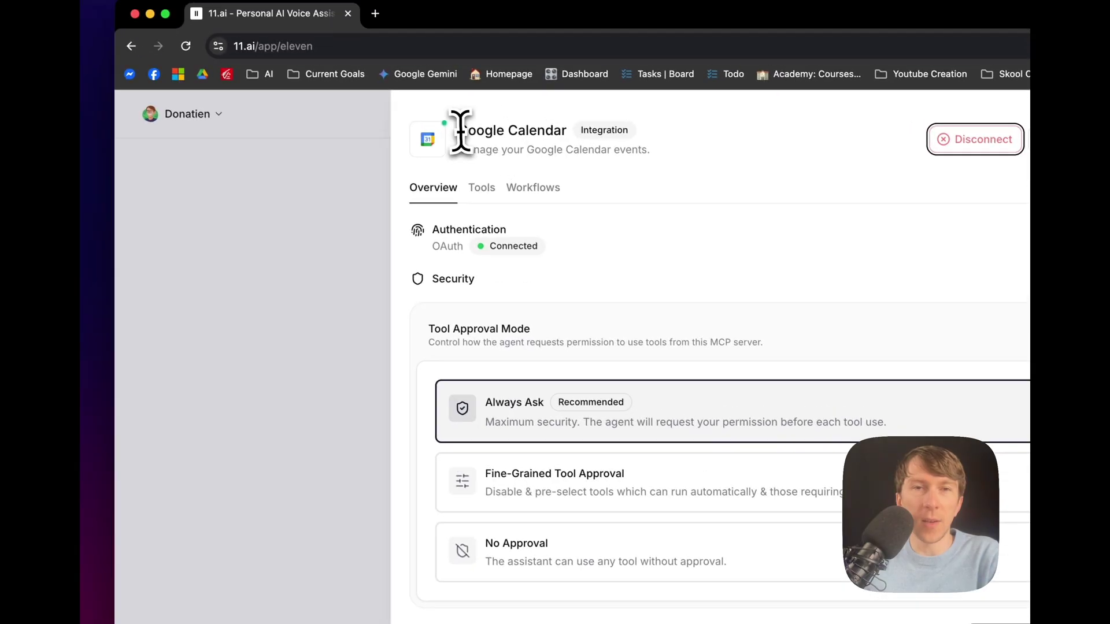
drag(461, 132, 567, 132)
click(312, 278)
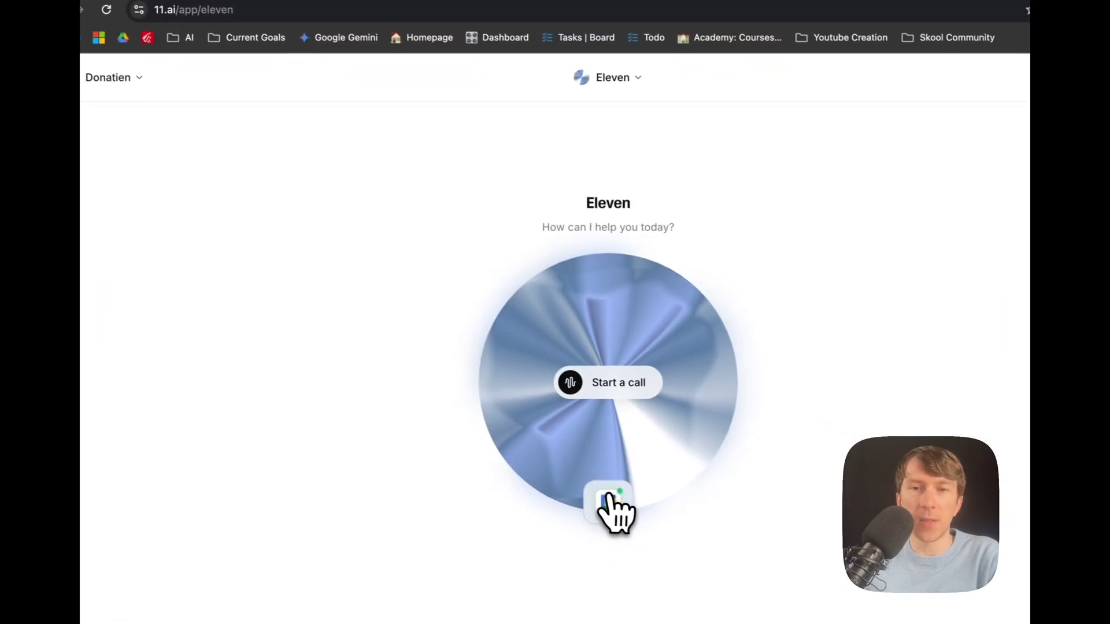
click(610, 504)
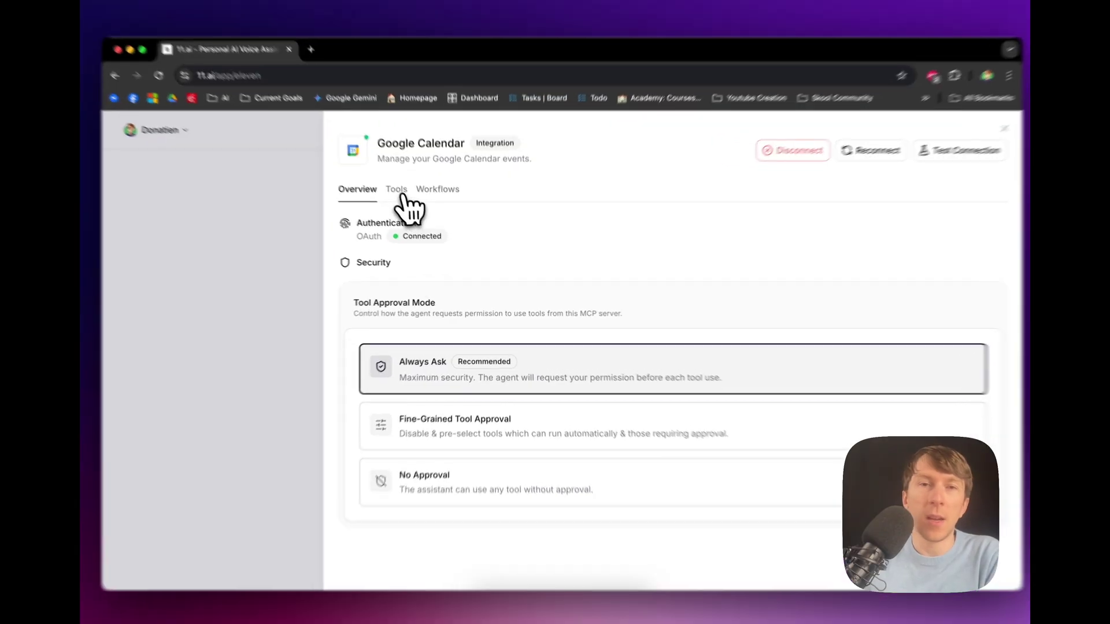
Step: Review the Google Calendar tools, expanding and collapsing the list_events parameters
click(408, 201)
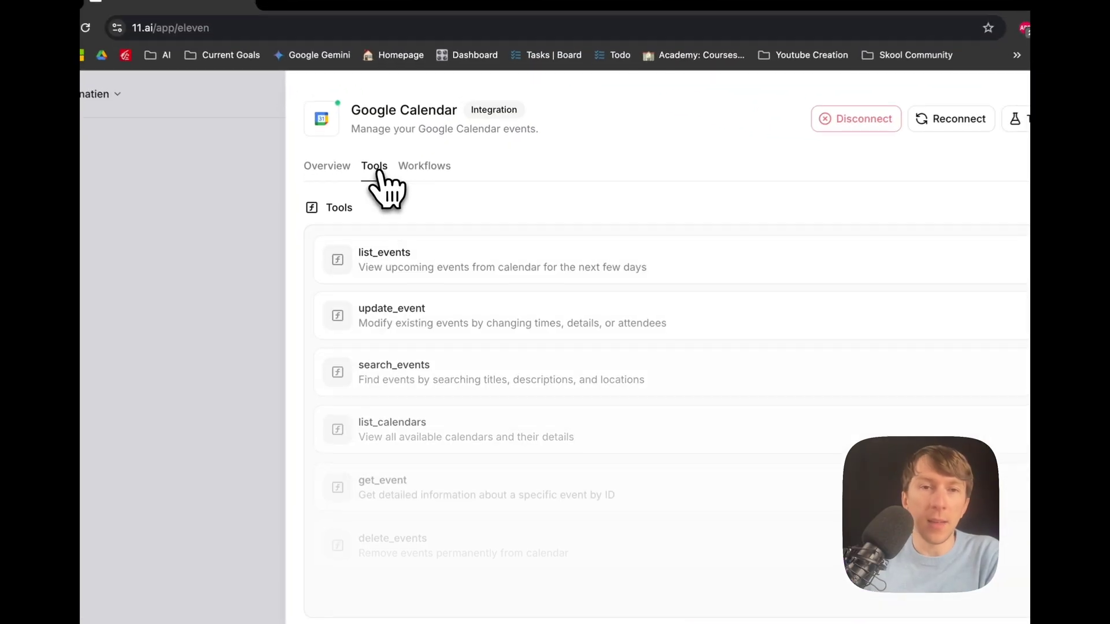
scroll(483, 421, down, 2)
scroll(751, 347, up, 2)
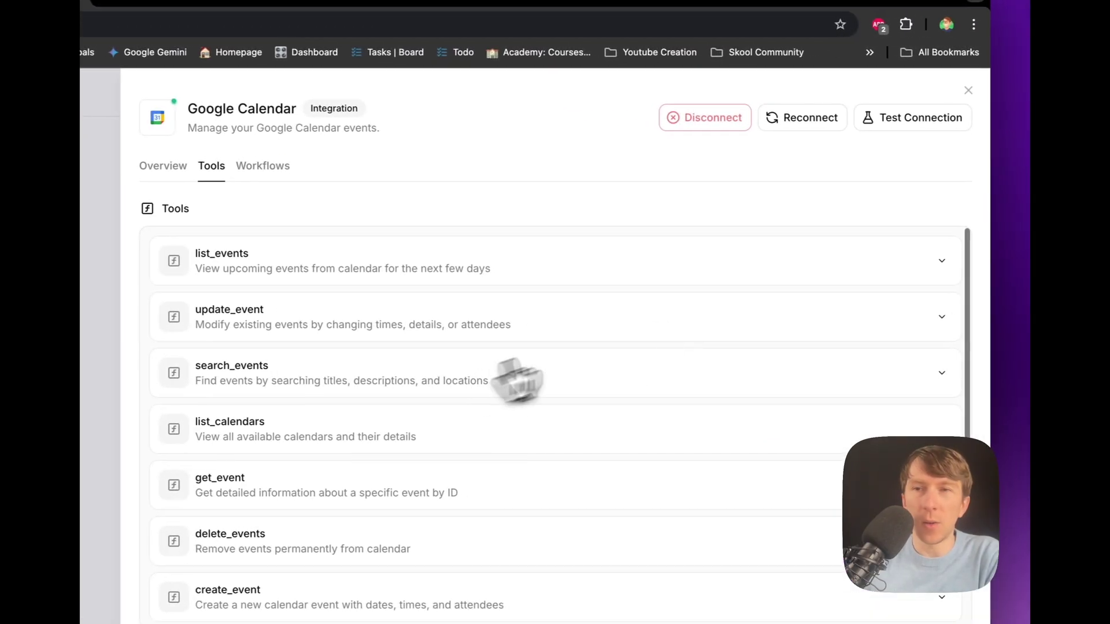
click(1101, 258)
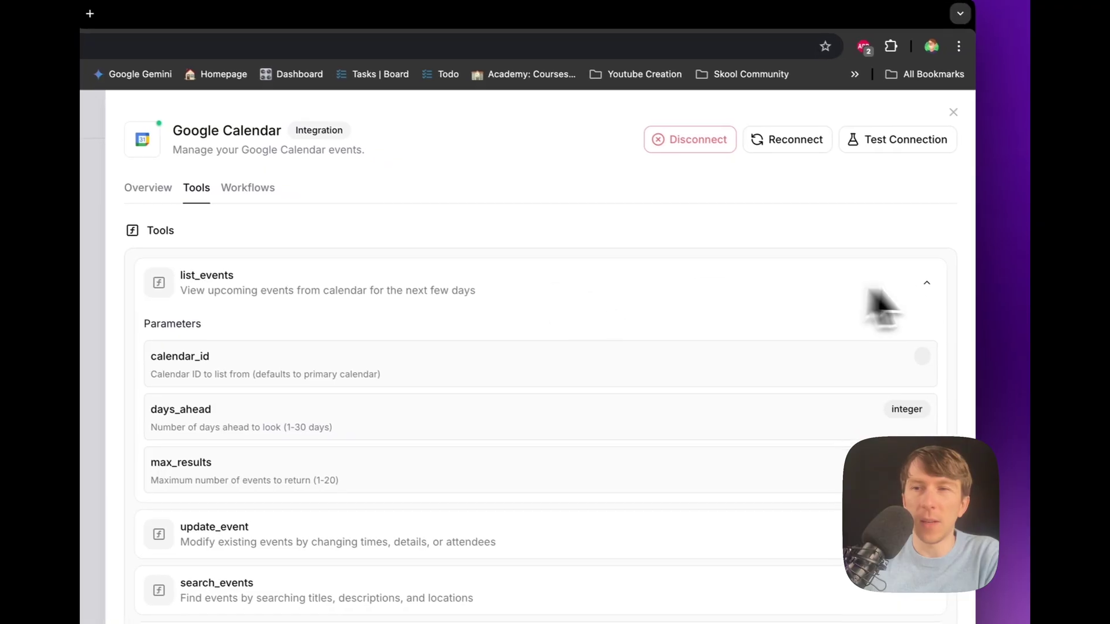
scroll(540, 339, down, 1)
scroll(528, 347, up, 2)
click(914, 267)
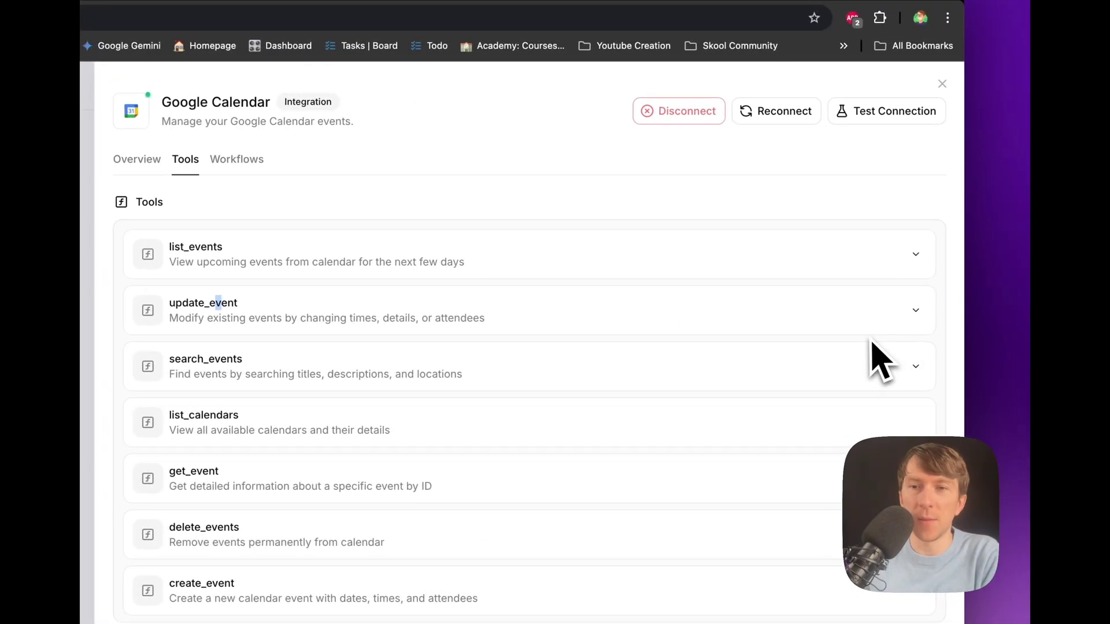
scroll(343, 483, down, 1)
scroll(343, 483, up, 1)
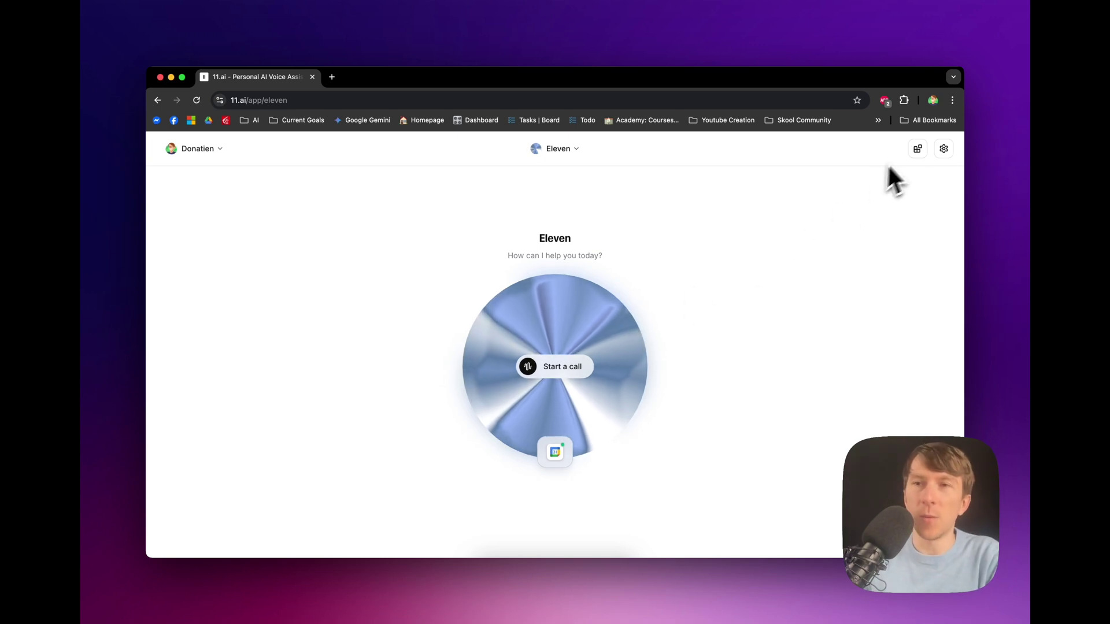
Step: Disconnect and re-add Perplexity, then add HackerNews alongside Google Calendar
click(918, 148)
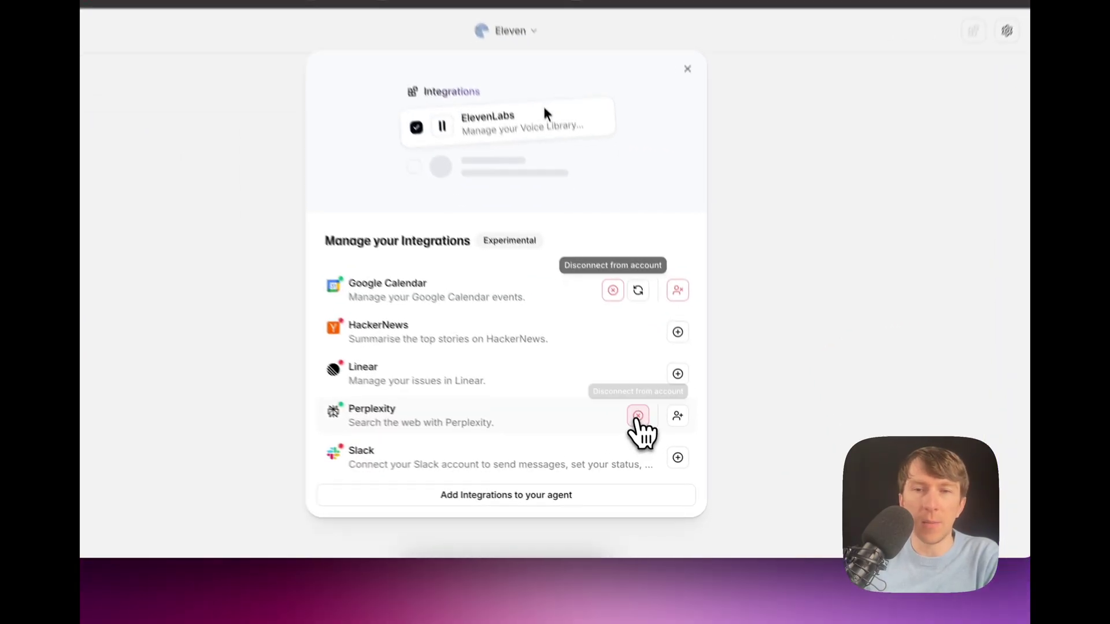
click(657, 448)
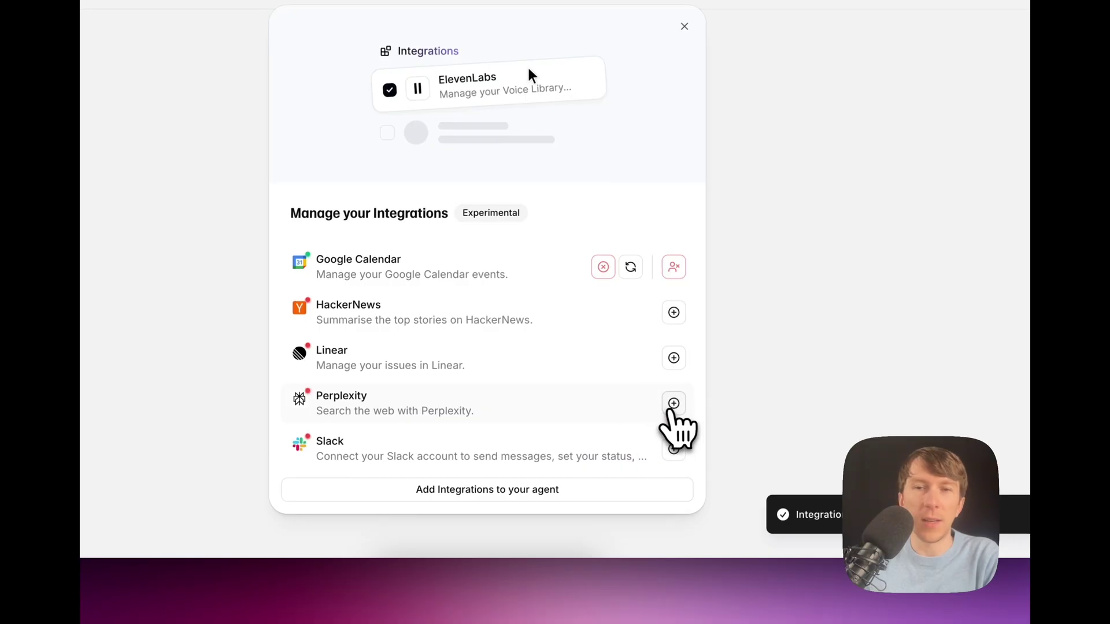
click(676, 405)
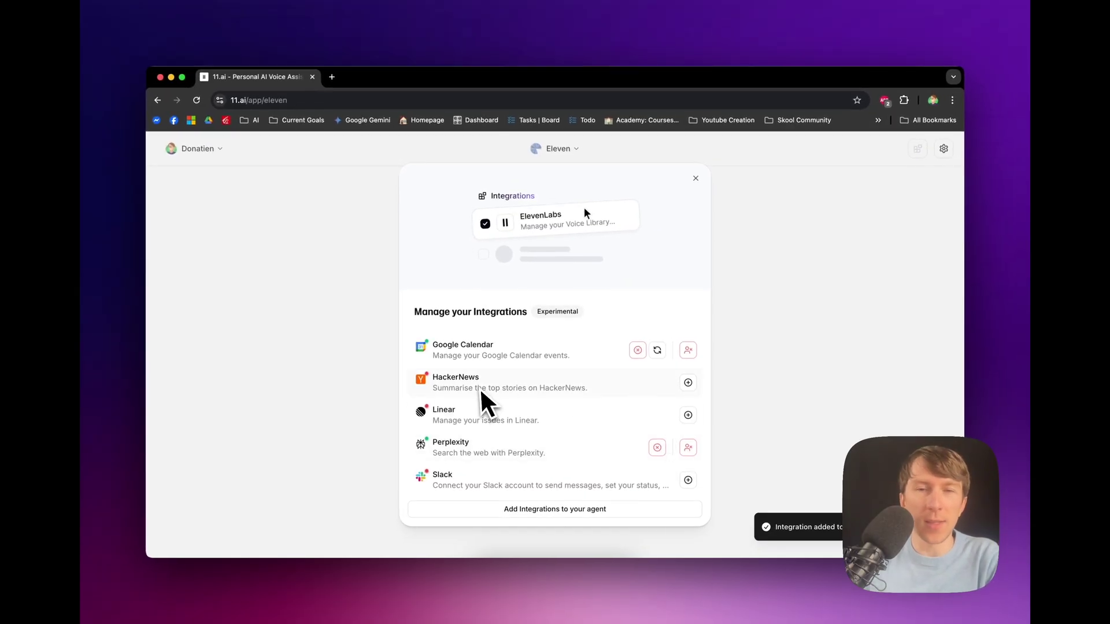
click(688, 383)
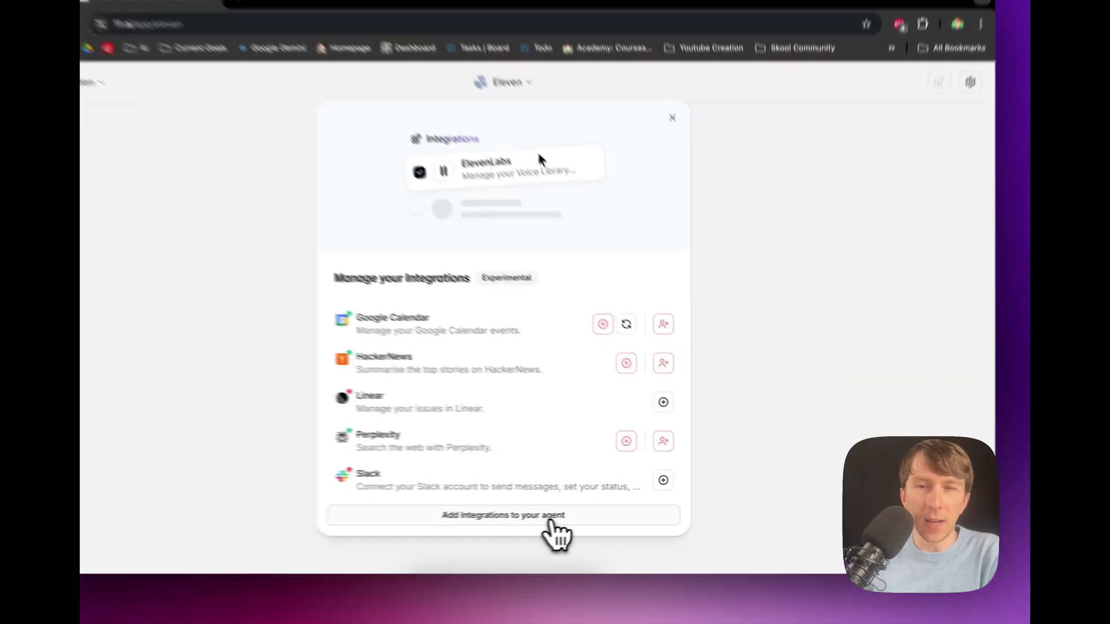
Step: Check the Agent Language options in Agent Settings, keeping English
click(554, 509)
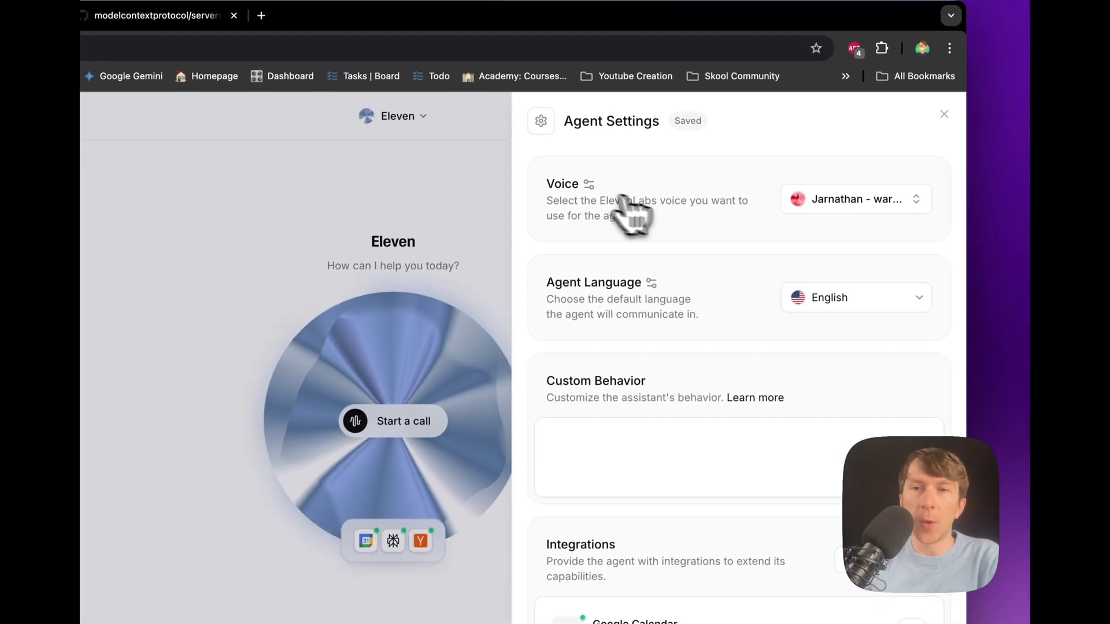
scroll(646, 224, down, 3)
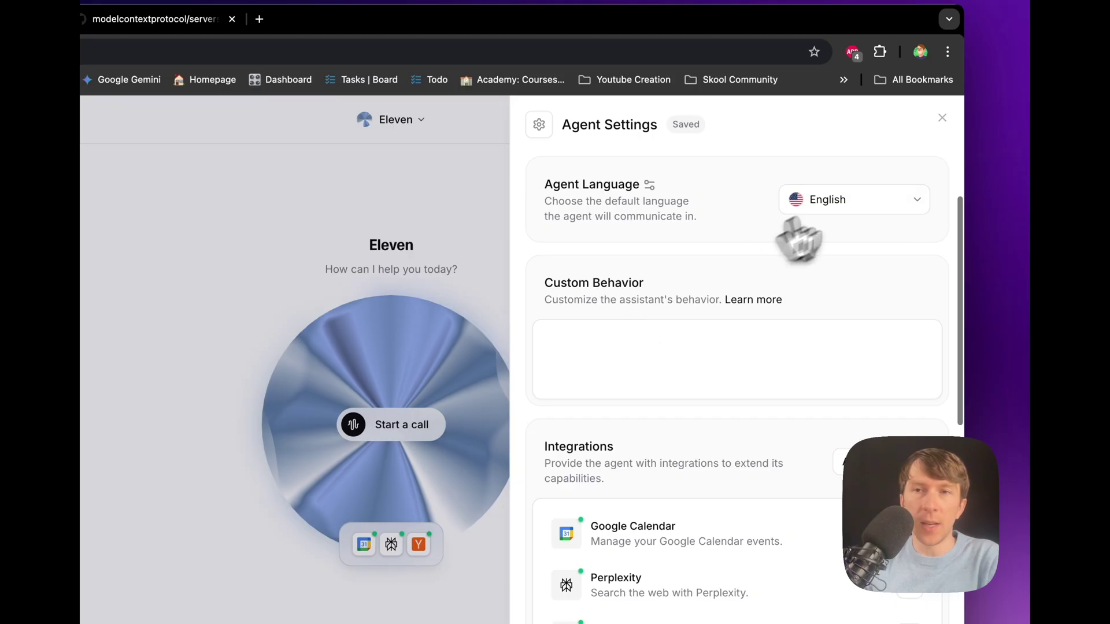
click(856, 199)
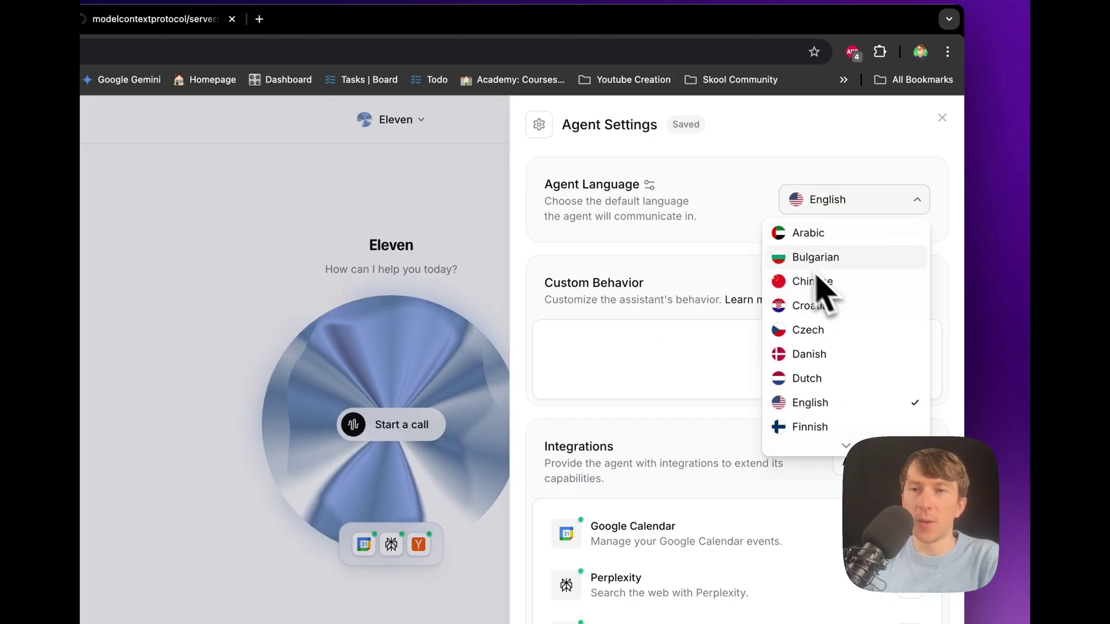
scroll(839, 365, down, 3)
click(717, 243)
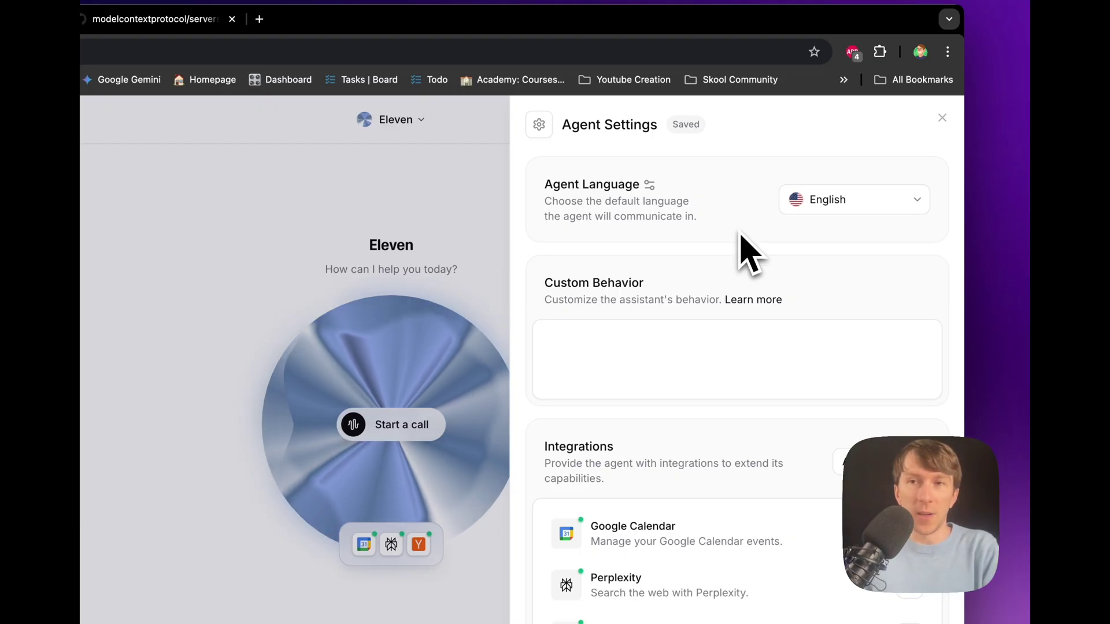
Step: Scroll down to the Custom MCP Servers section, then view the modelcontextprotocol/servers GitHub repository
click(677, 349)
scroll(678, 349, down, 3)
scroll(684, 373, up, 3)
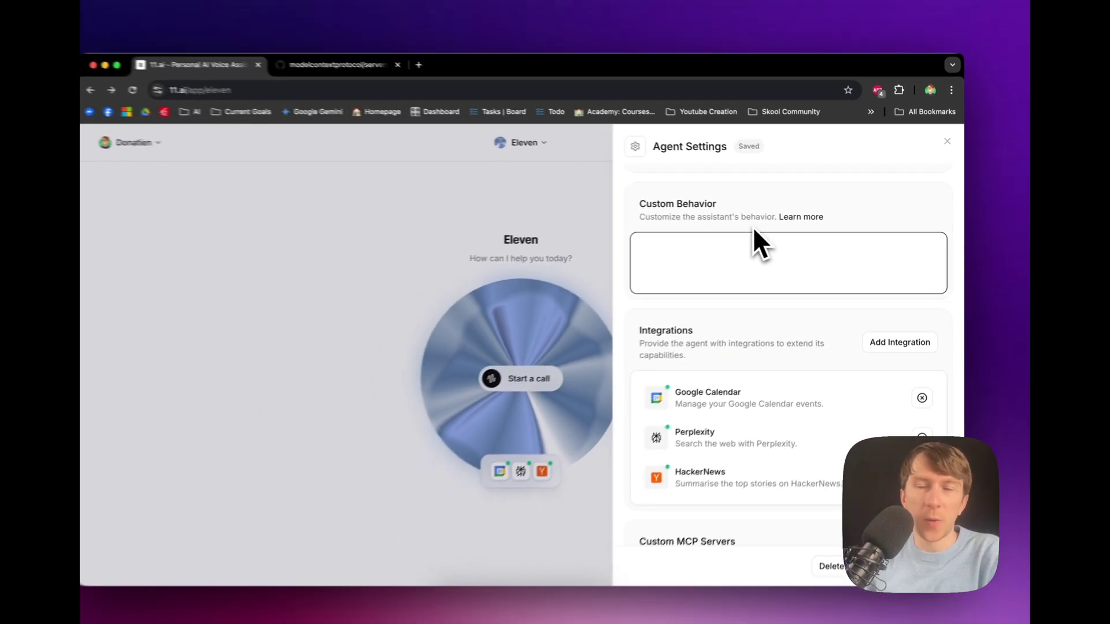
scroll(771, 312, down, 2)
scroll(731, 335, down, 1)
scroll(734, 341, down, 5)
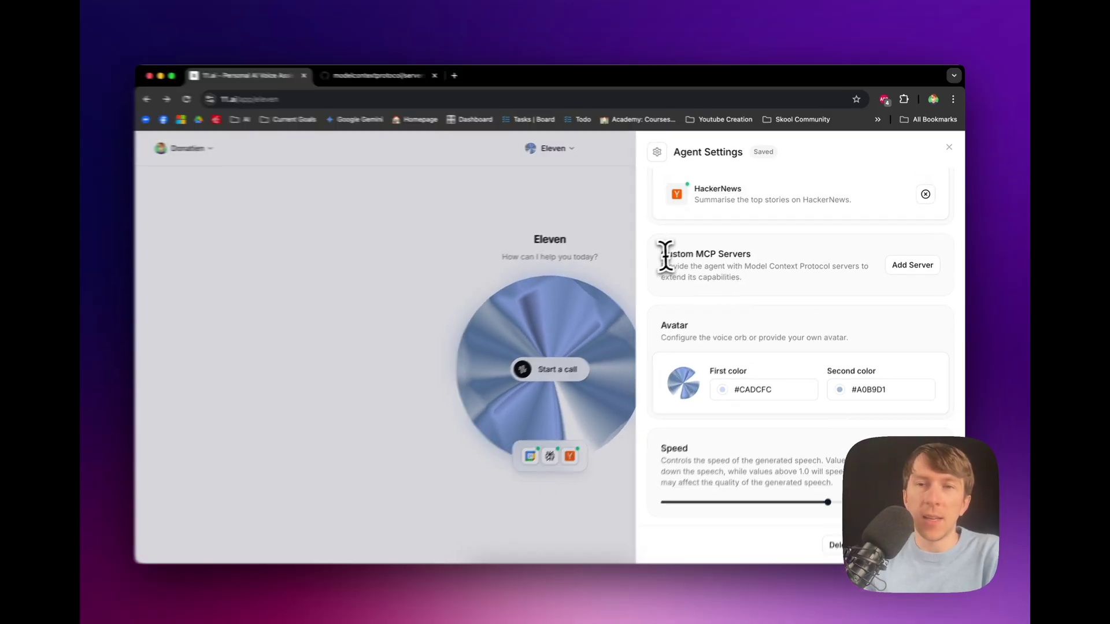
drag(666, 255, 773, 264)
click(780, 268)
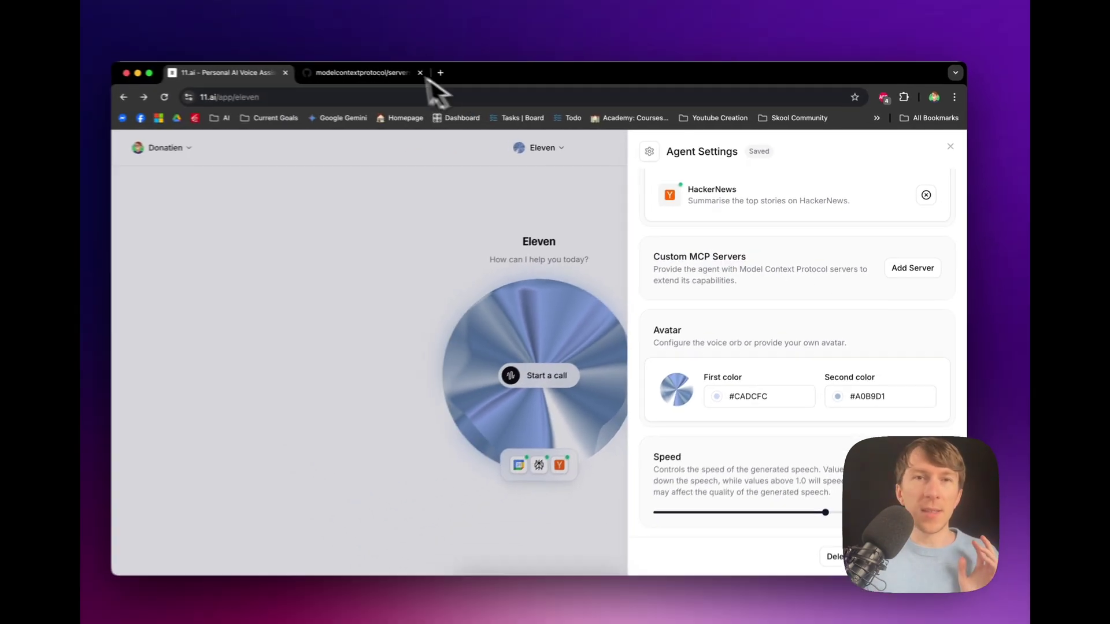
click(208, 40)
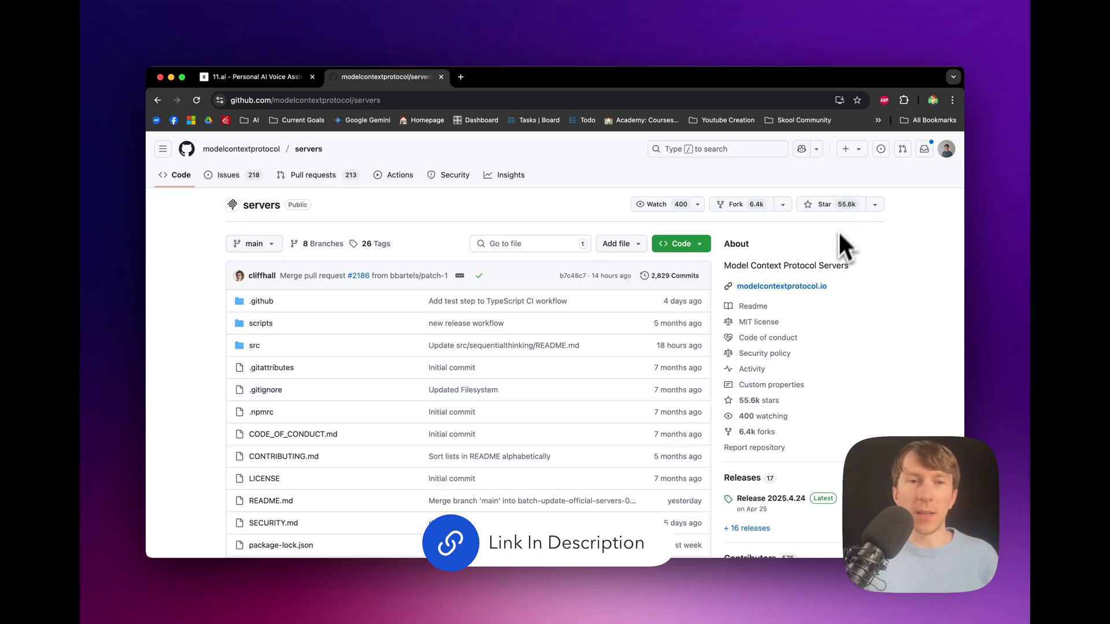
Step: Scroll the MCP servers README down past the Apify entry
scroll(529, 405, down, 15)
scroll(501, 410, down, 8)
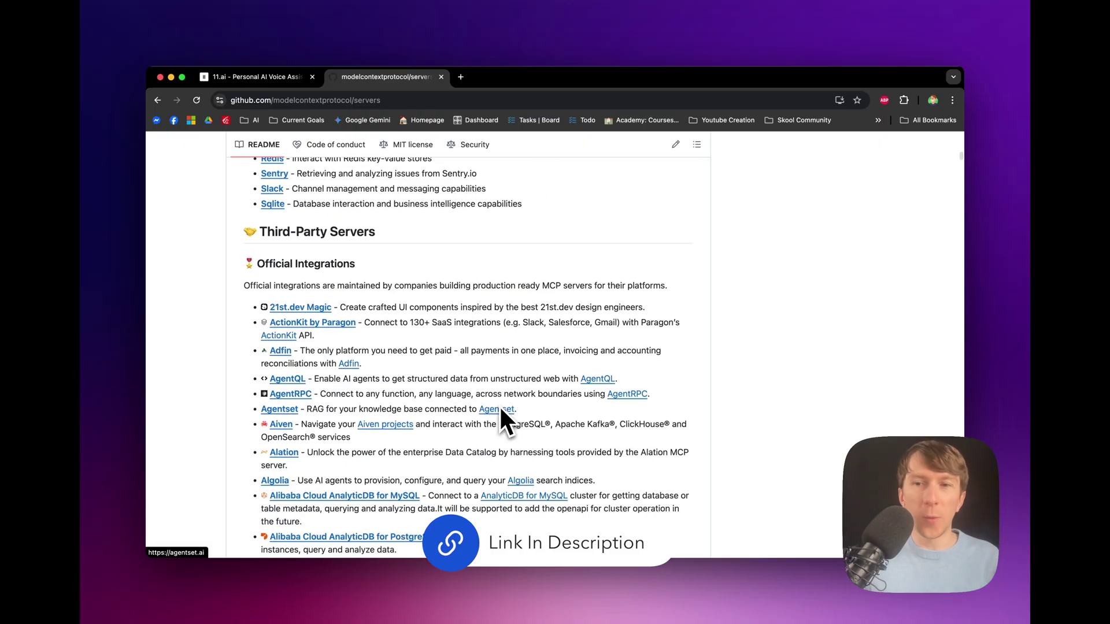
scroll(499, 407, down, 4)
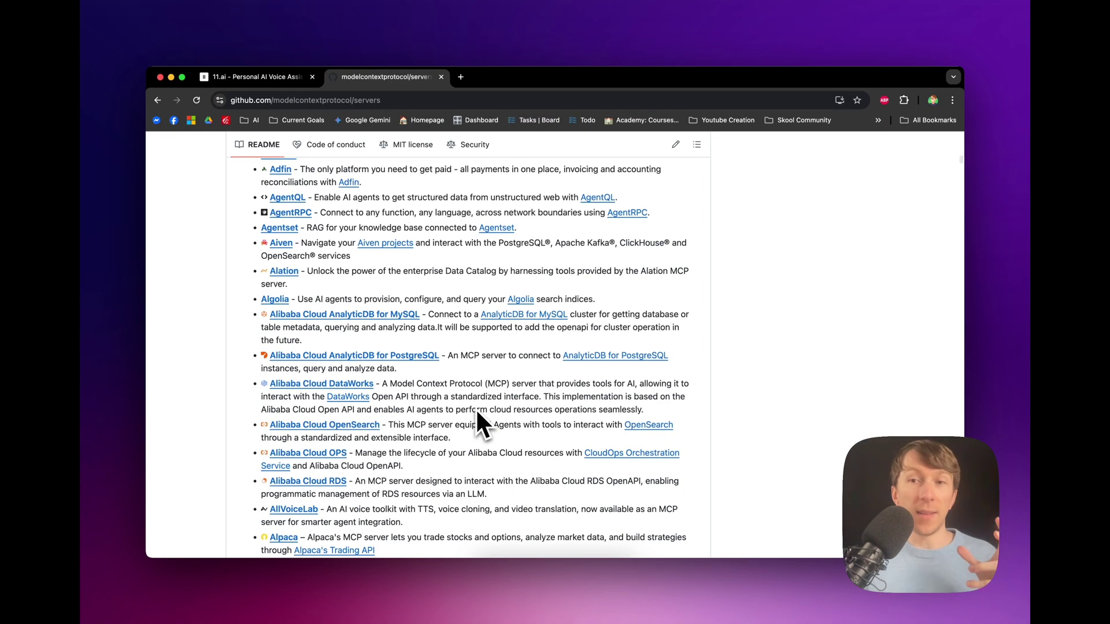
scroll(475, 408, down, 8)
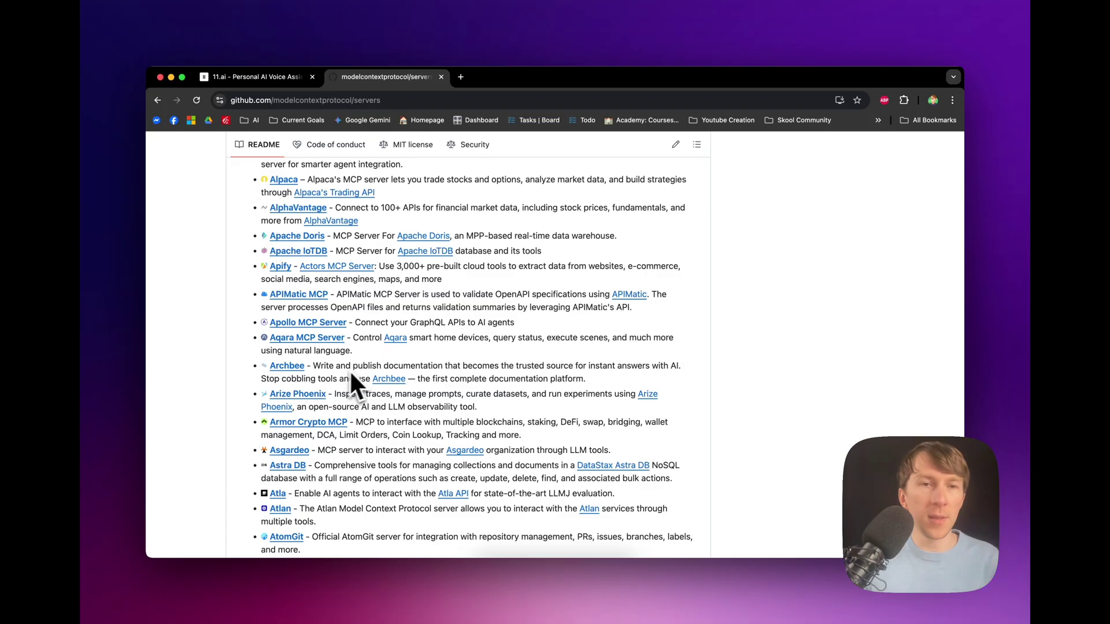
scroll(360, 370, down, 1)
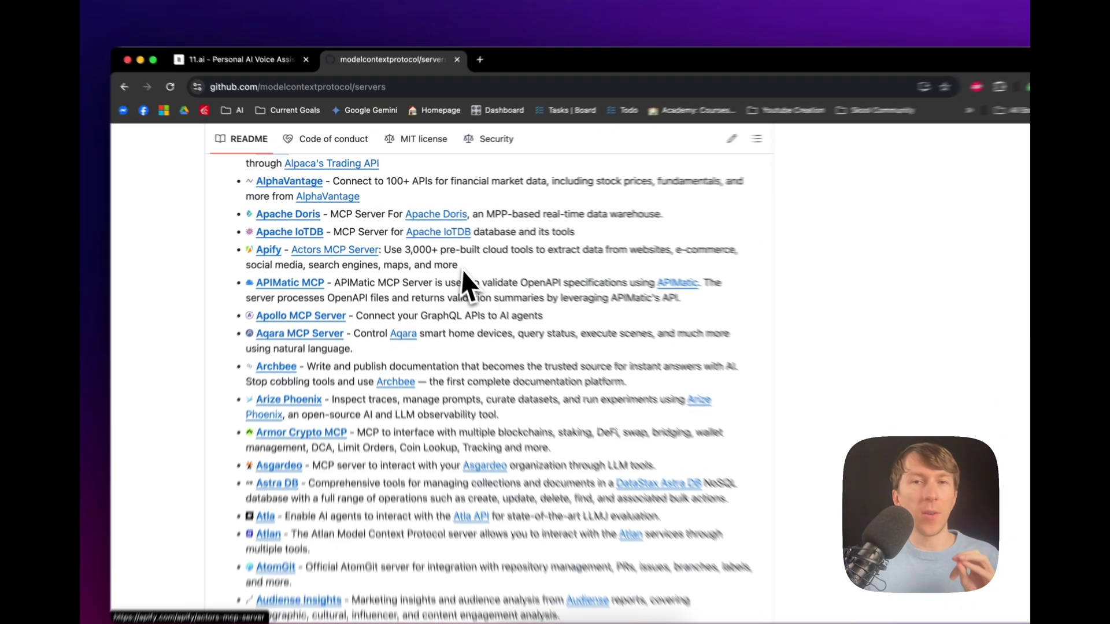
drag(456, 239, 467, 260)
click(515, 293)
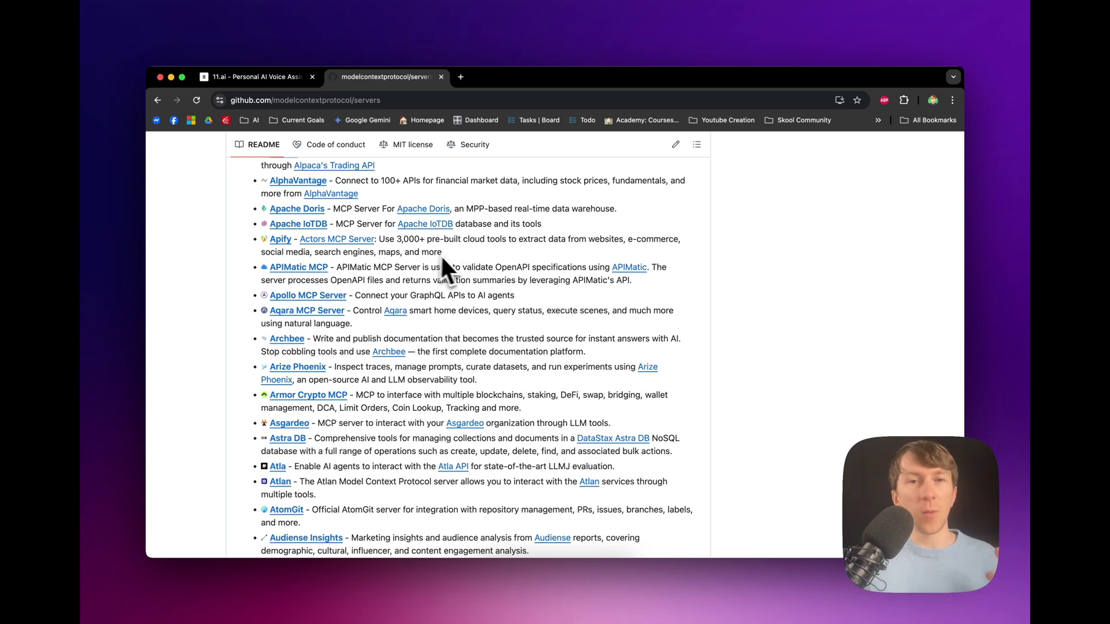
Step: Highlight the HubSpot CRM server line in the servers list
scroll(455, 257, down, 15)
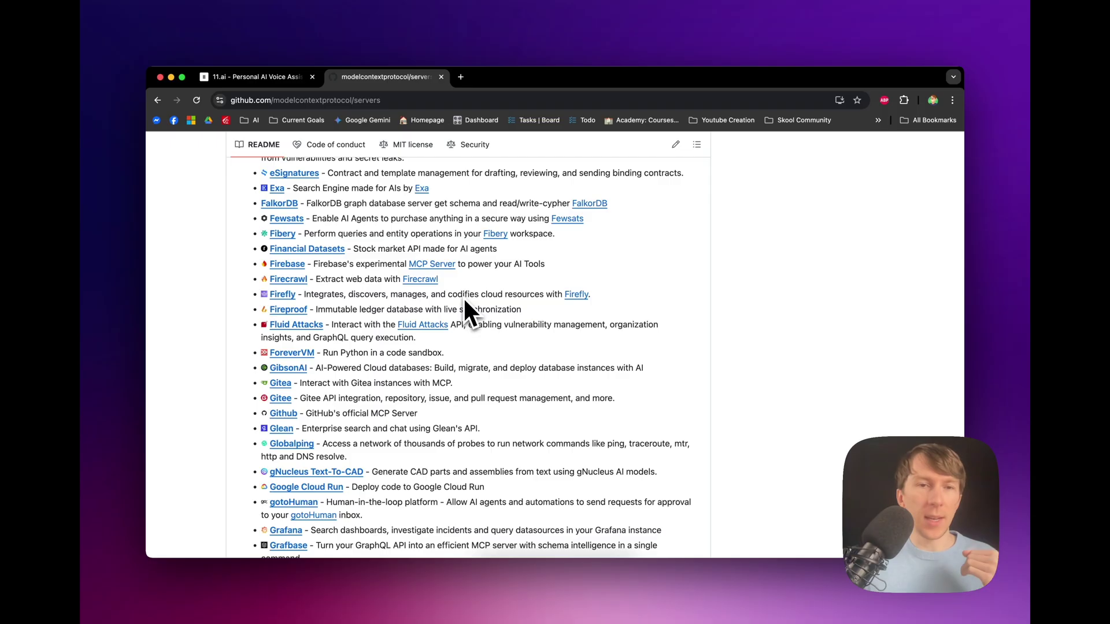
scroll(463, 296, down, 10)
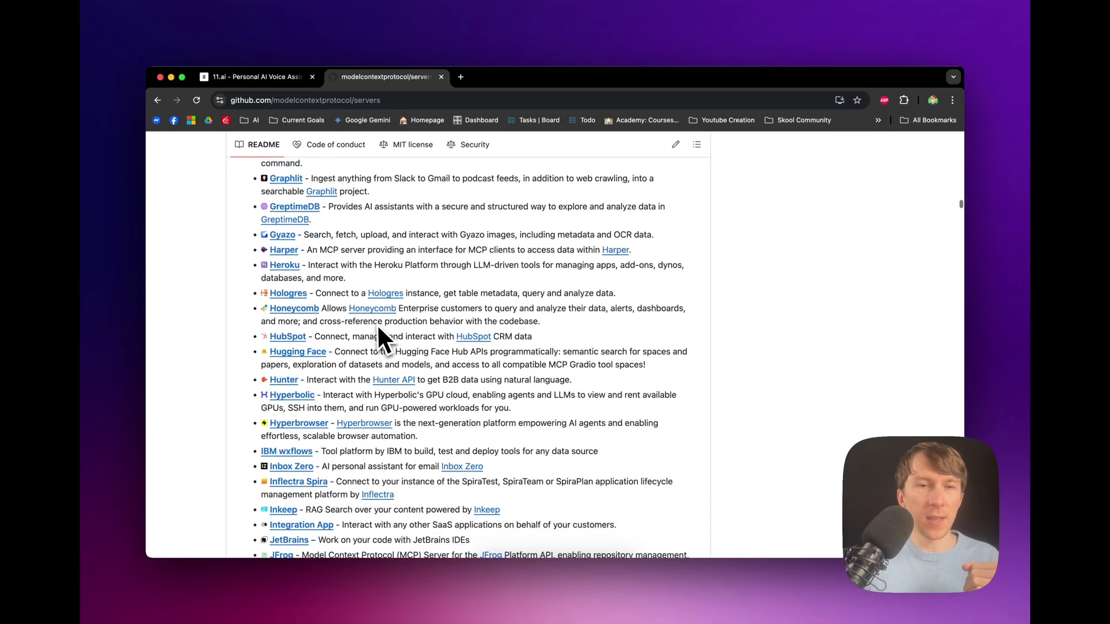
drag(256, 302, 554, 312)
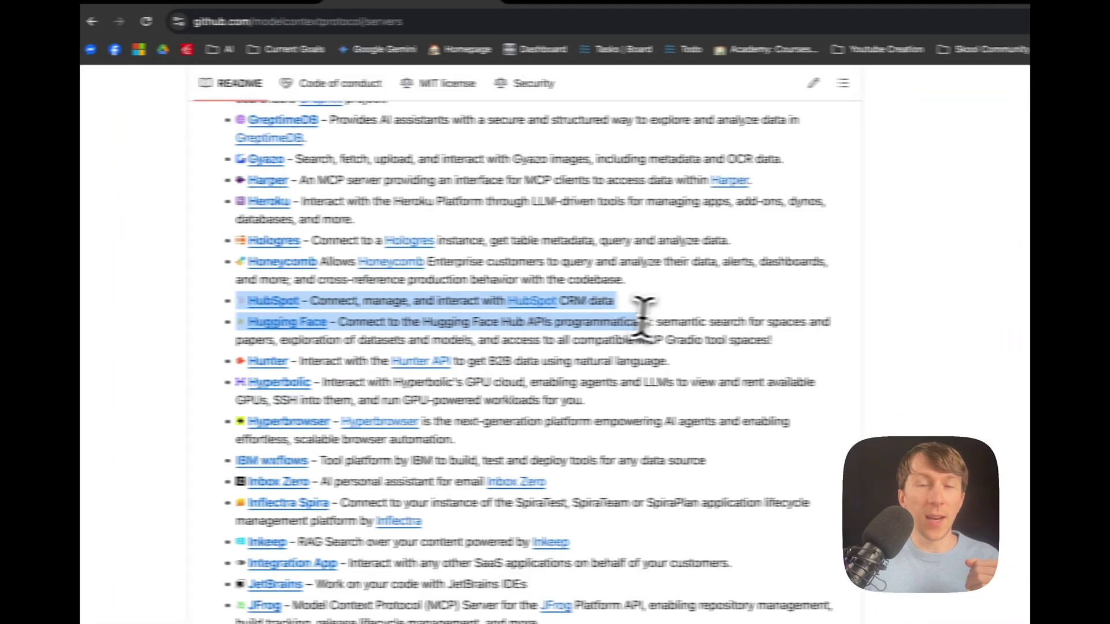
drag(630, 315, 634, 312)
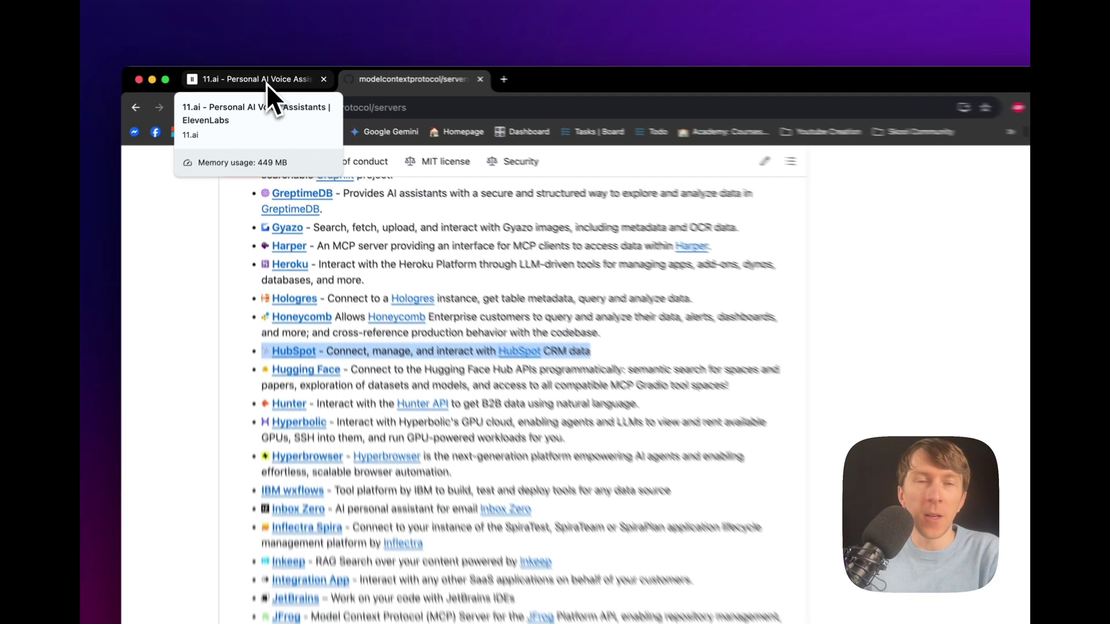
Step: Start a voice call with Eleven and look at Wednesday afternoon in Google Calendar
click(264, 78)
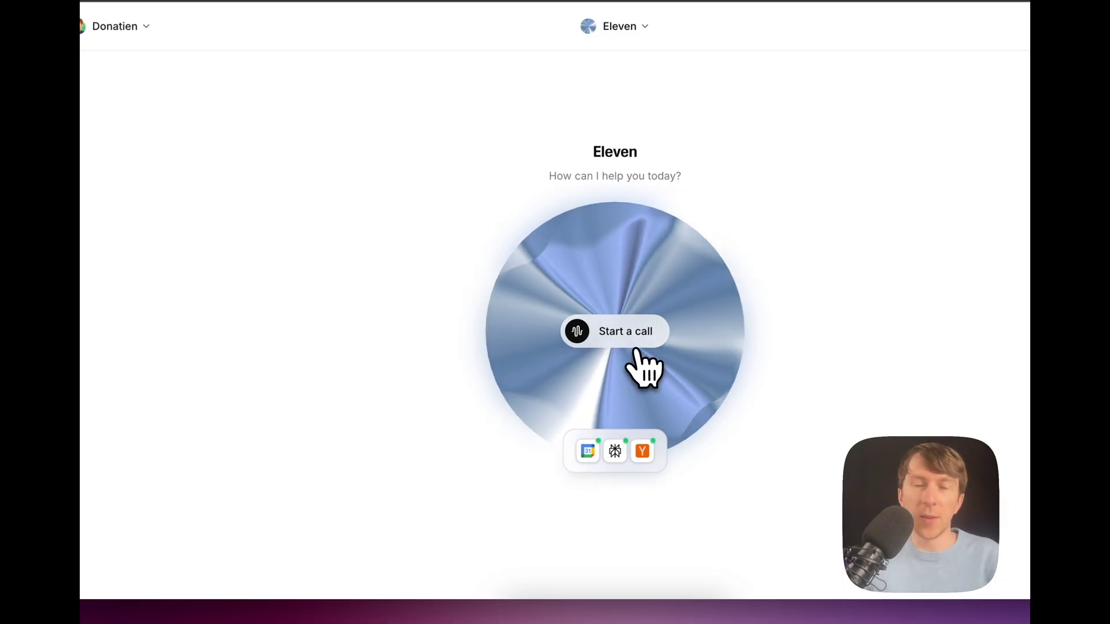
click(630, 349)
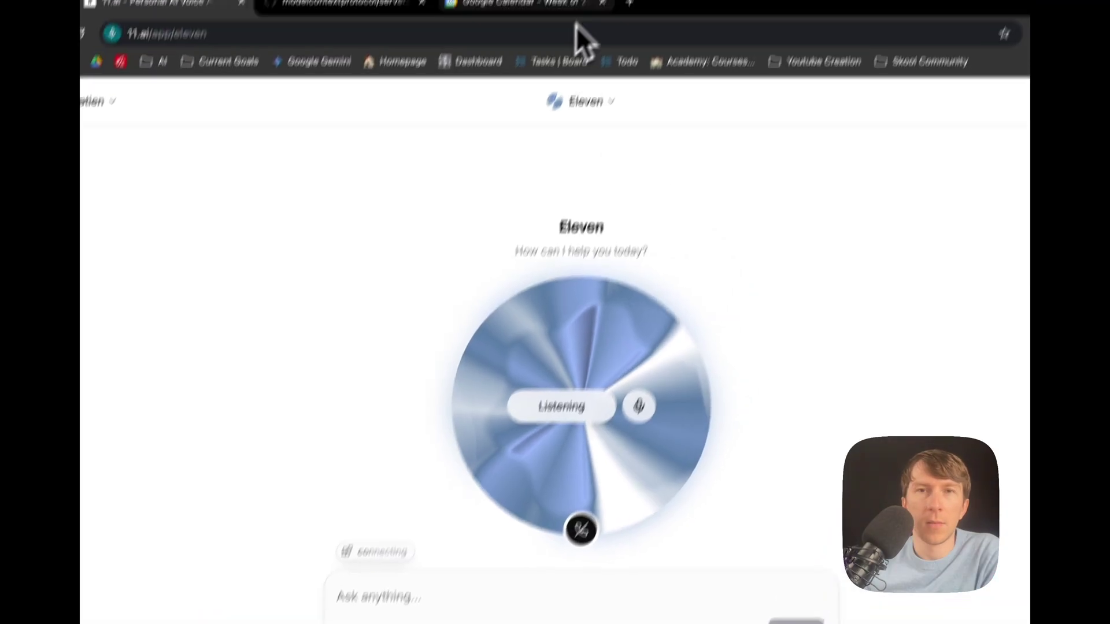
click(523, 5)
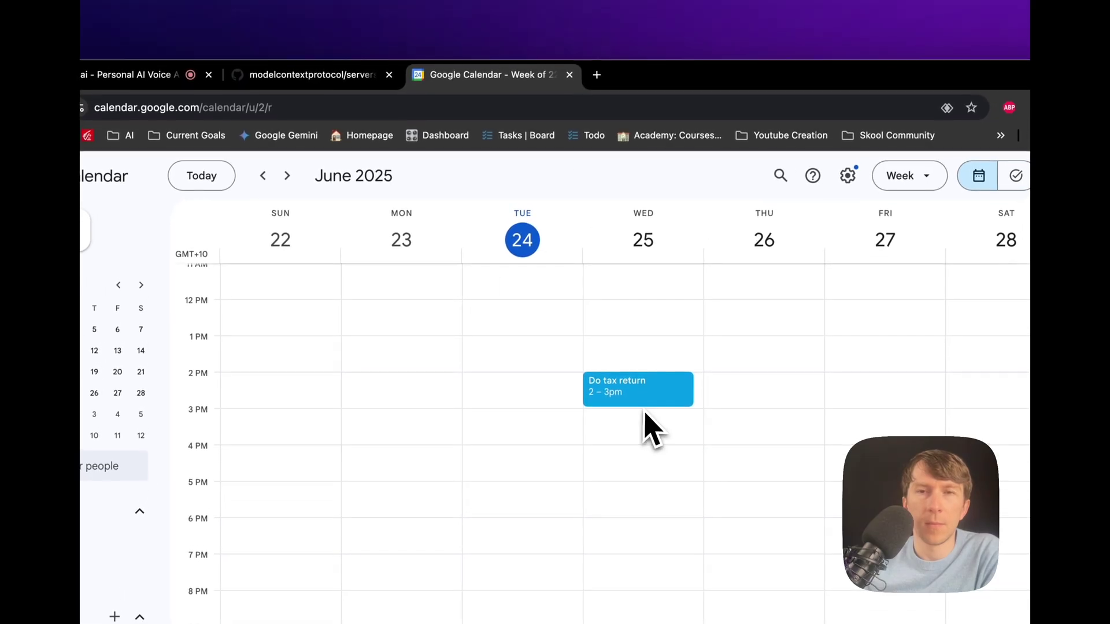
click(643, 423)
click(643, 428)
scroll(627, 474, up, 2)
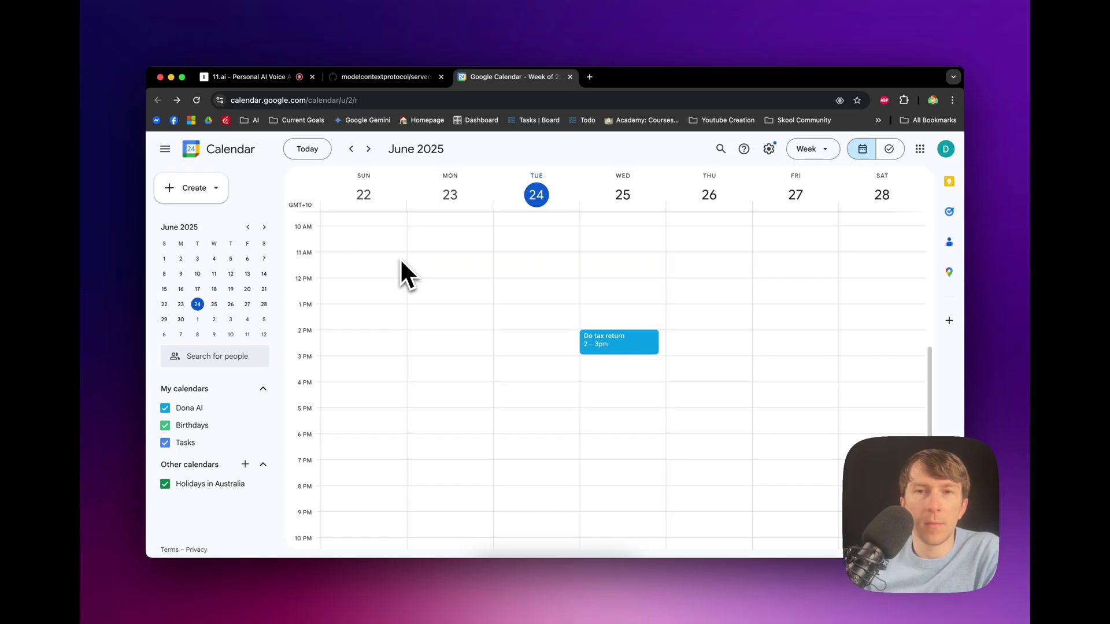
Step: Approve Eleven's list_events lookup and view the week showing Do tax return Wednesday 2–3pm
click(255, 76)
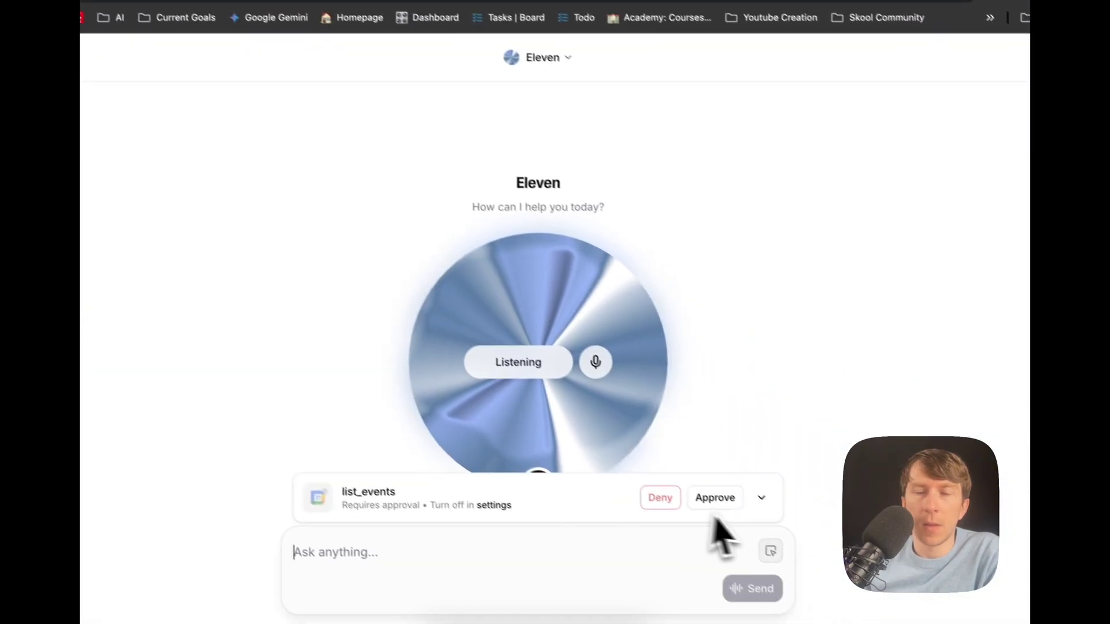
click(720, 501)
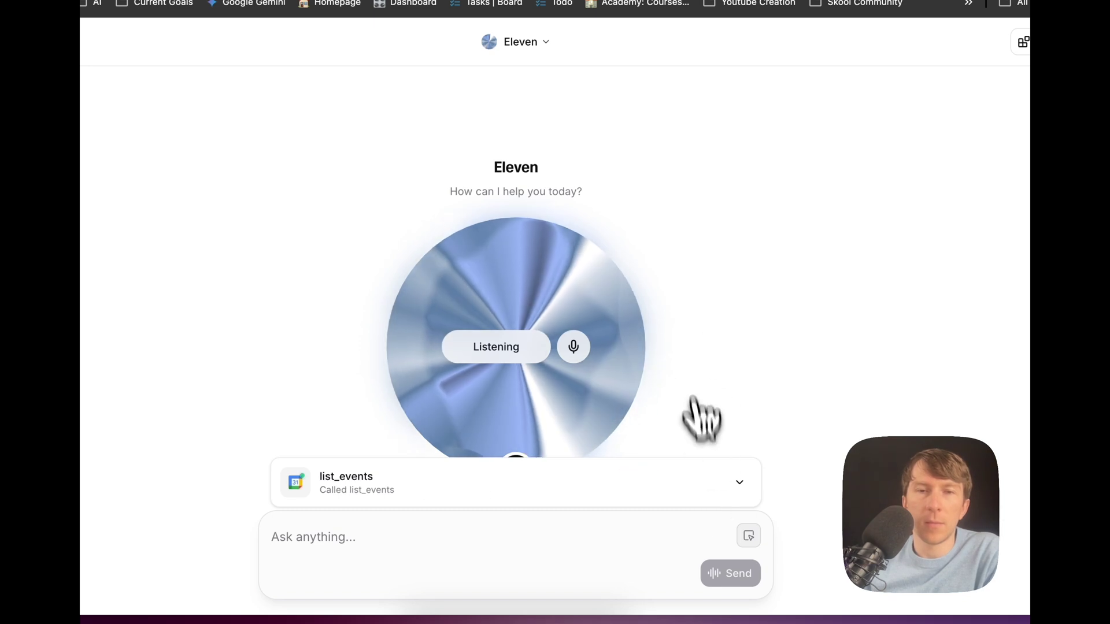
click(519, 80)
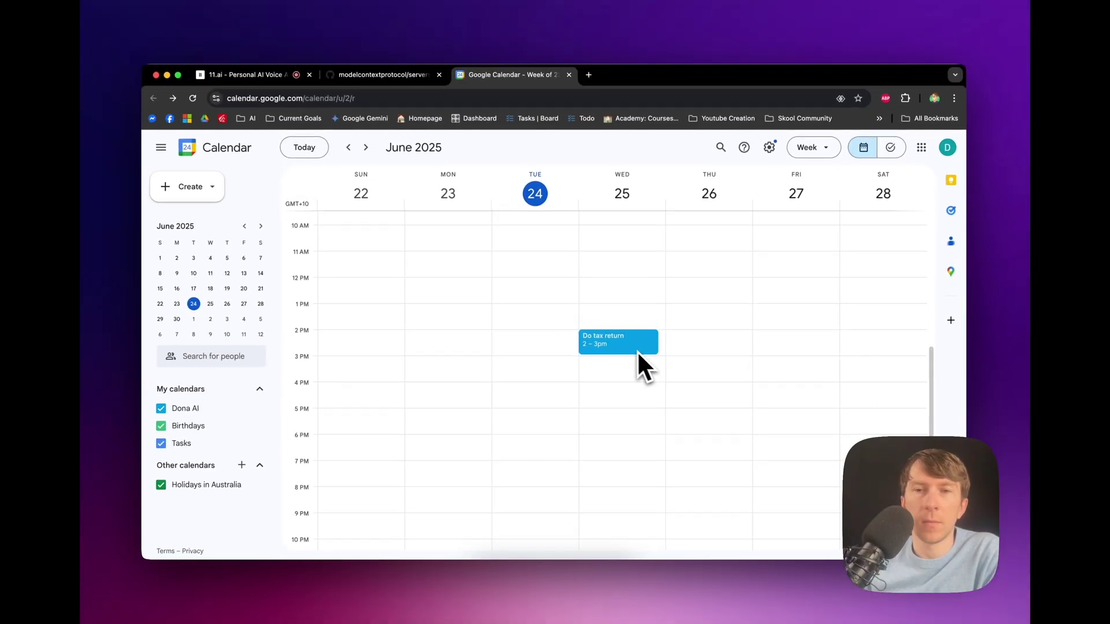
Step: Approve Eleven's update_event and confirm Do tax return now sits at Wednesday 4–5pm
click(259, 78)
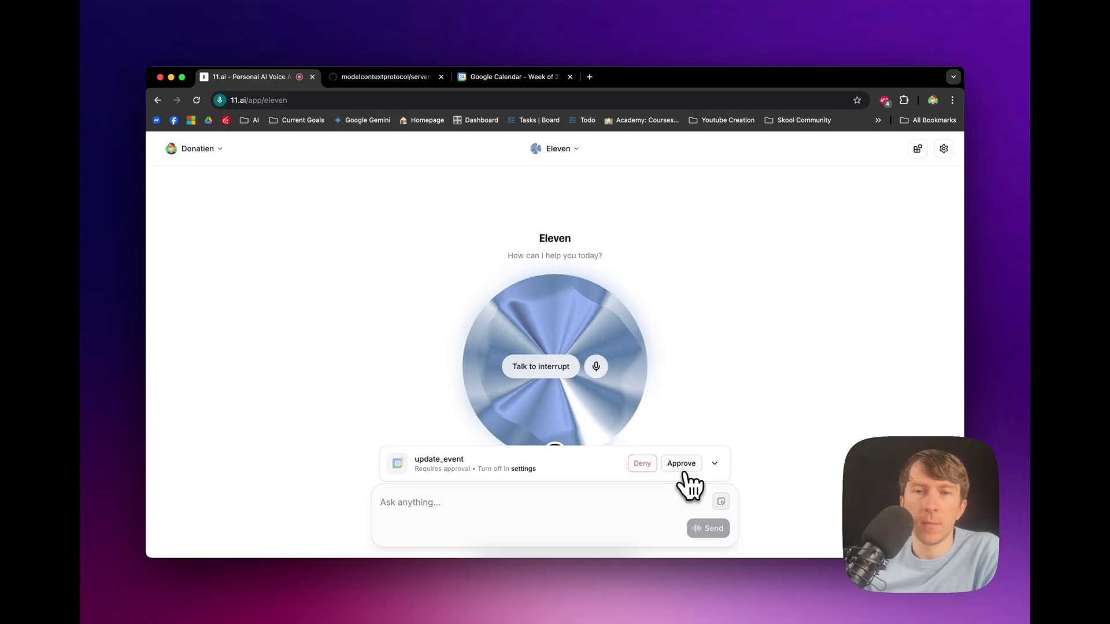
click(683, 464)
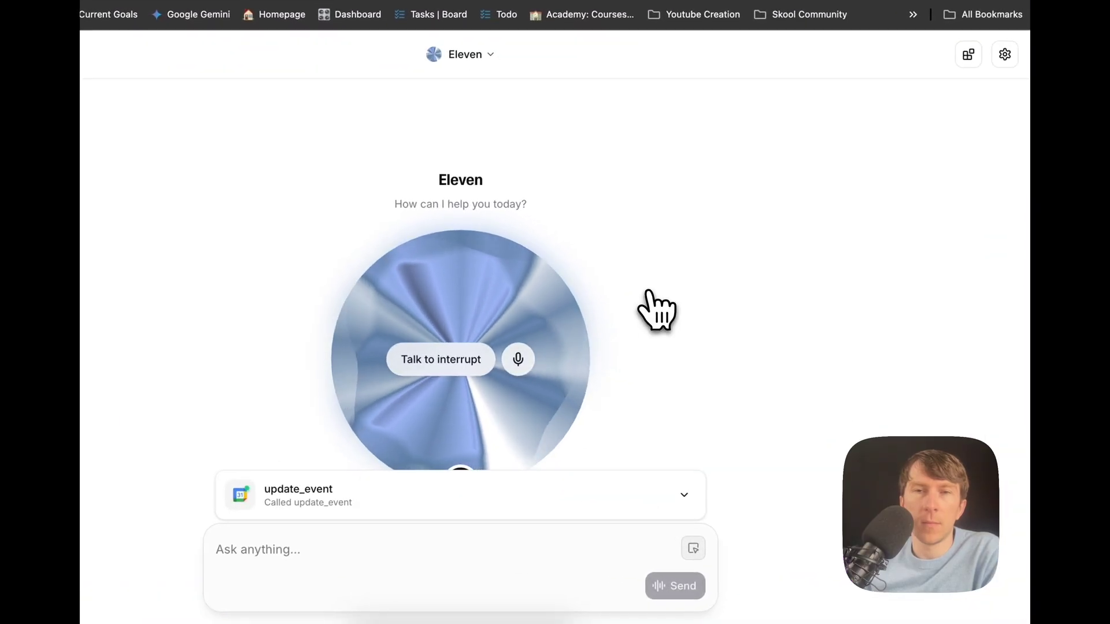
click(480, 72)
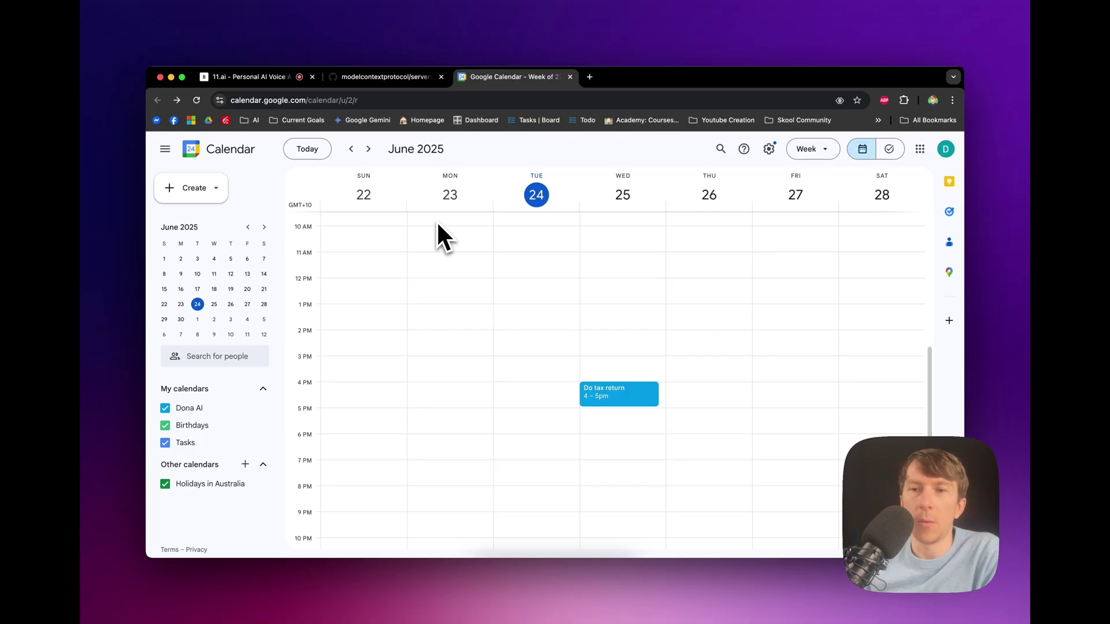
Step: Approve Eleven's create_event request and verify two 8–9pm call events on Wednesday 25
click(243, 77)
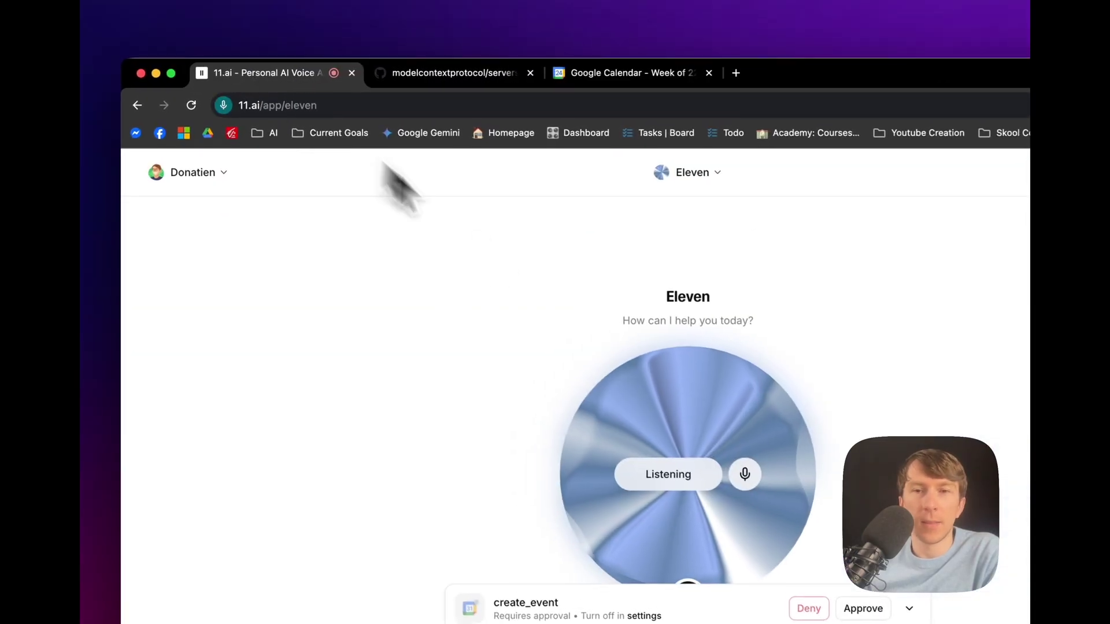
click(864, 609)
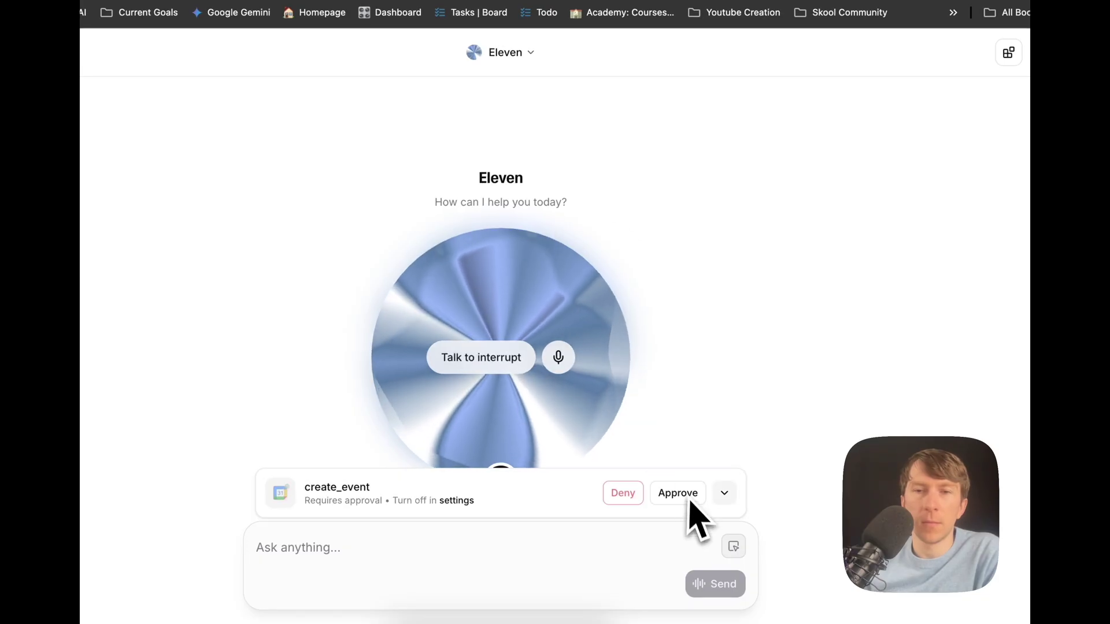
click(688, 499)
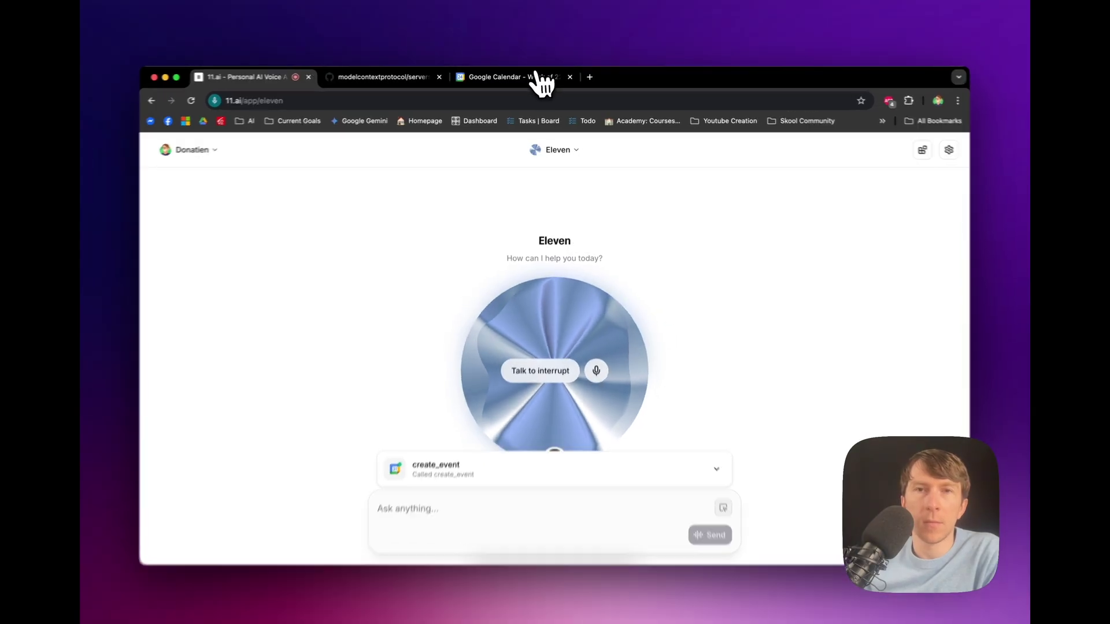
click(537, 77)
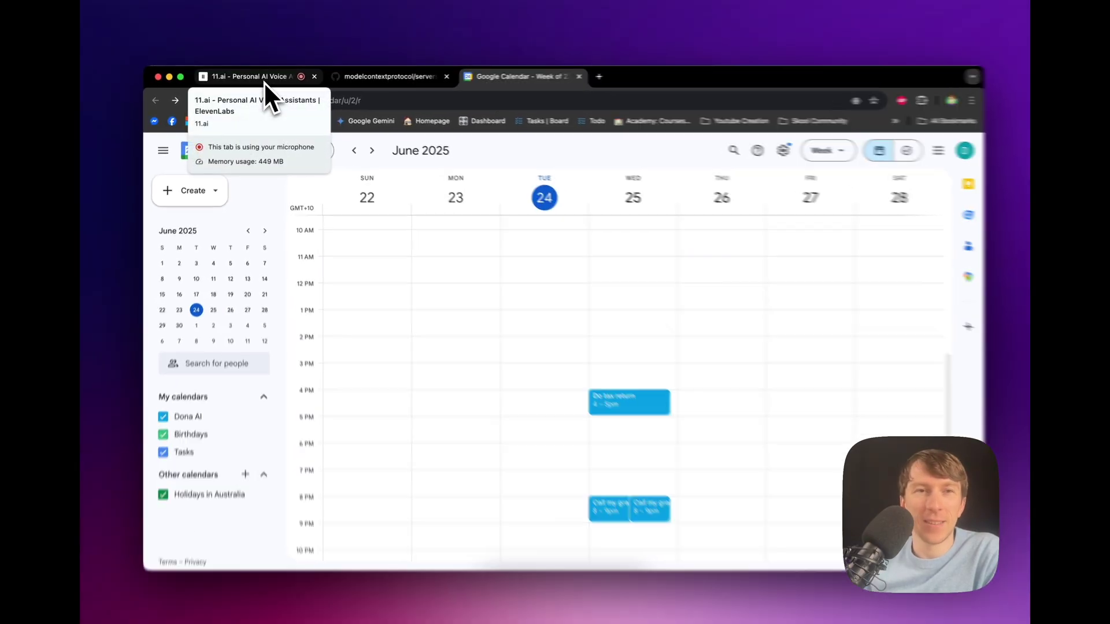
Step: Approve Eleven's web search for recent ElevenLabs voice-AI news, then view and hide its query parameters
click(263, 81)
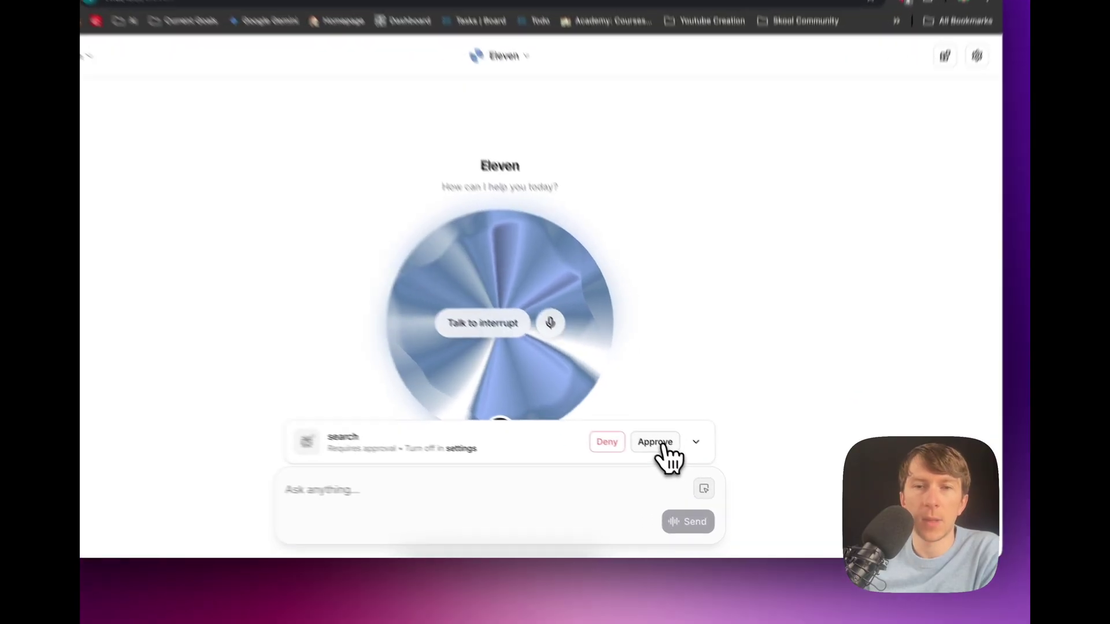
click(682, 465)
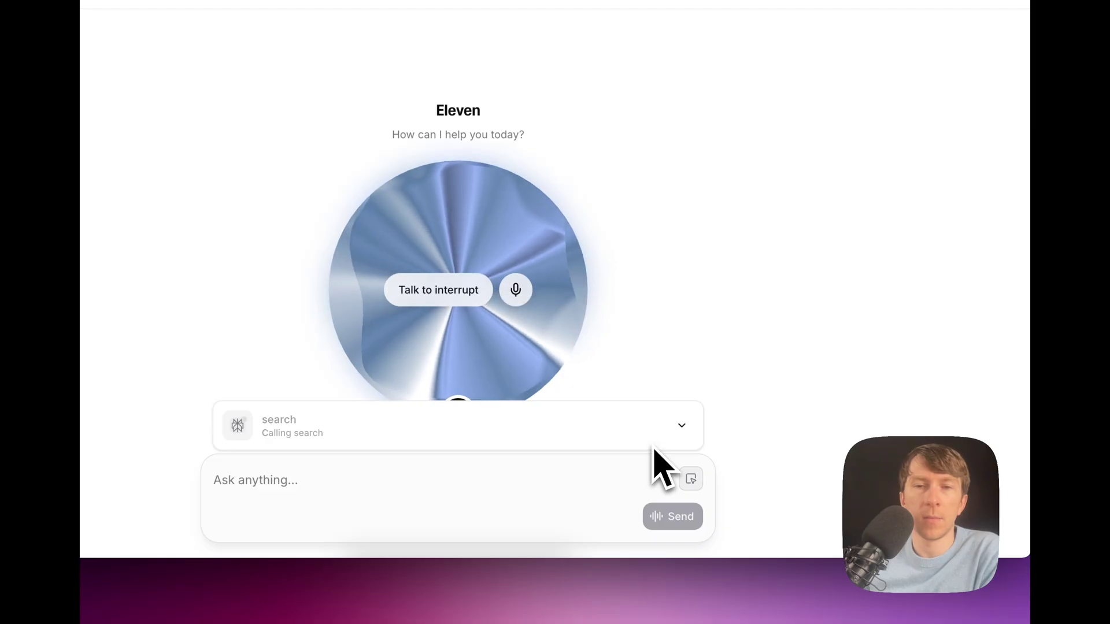
click(682, 426)
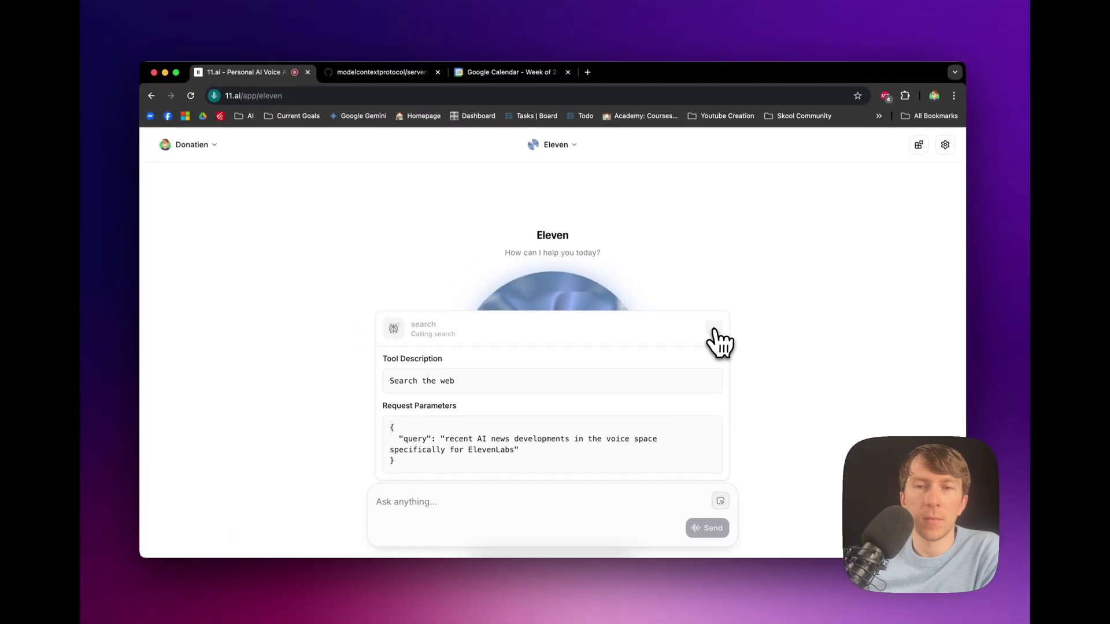
scroll(681, 392, down, 5)
scroll(674, 396, up, 5)
click(714, 190)
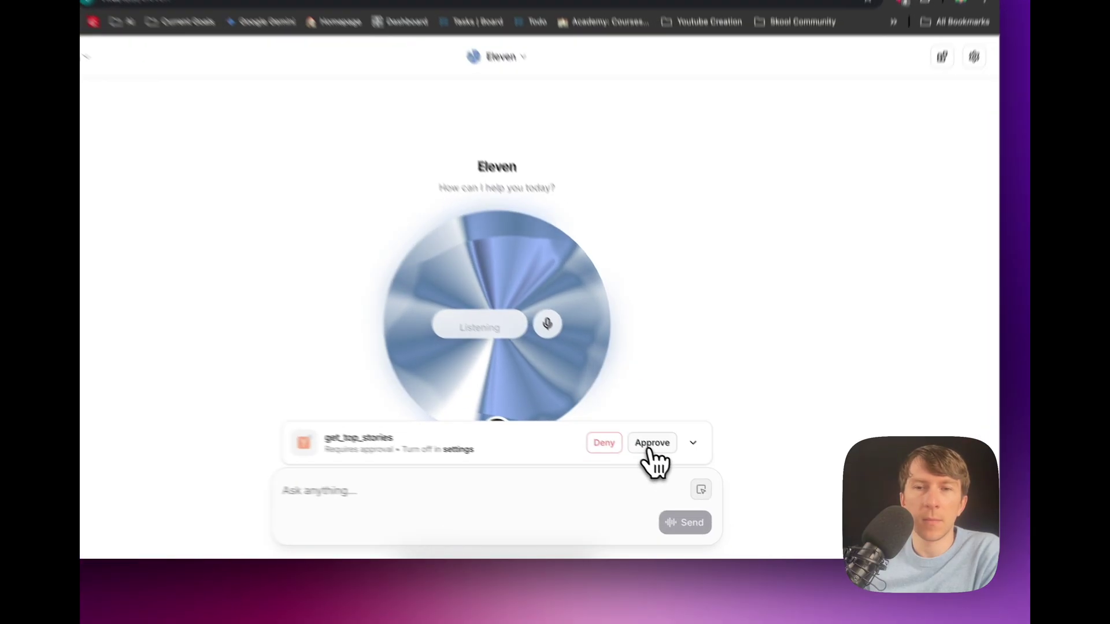
Step: Approve Eleven's get_top_stories request to fetch the top HackerNews stories
click(681, 463)
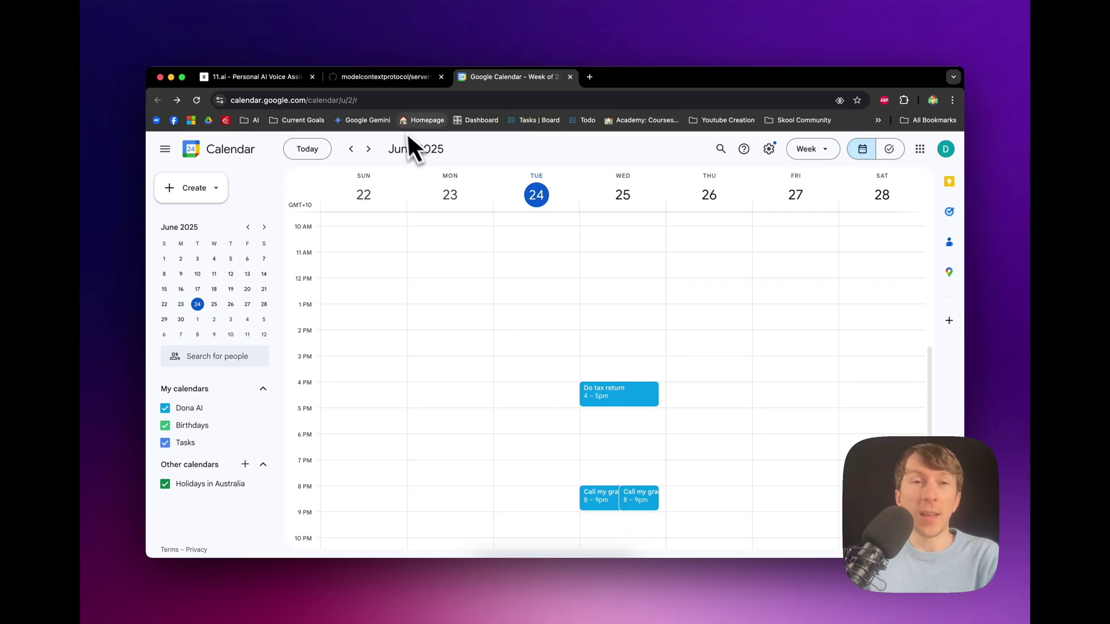
Step: Switch back to the idle Eleven assistant page in 11.ai
click(268, 83)
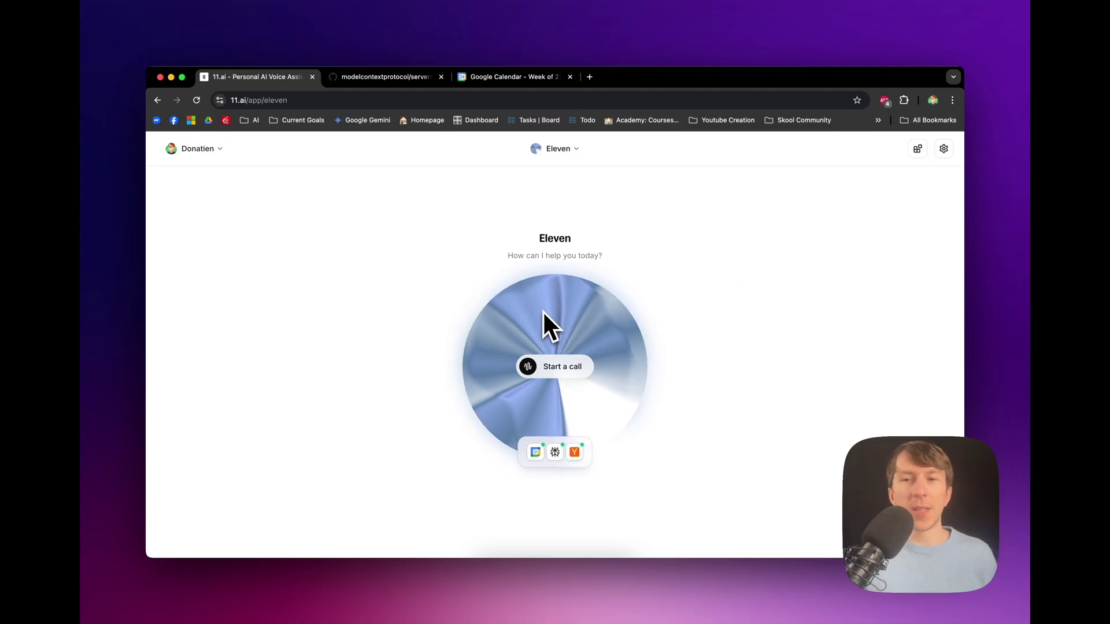
Step: Bring up the modelcontextprotocol/servers README and scroll through its MCP server list
click(392, 78)
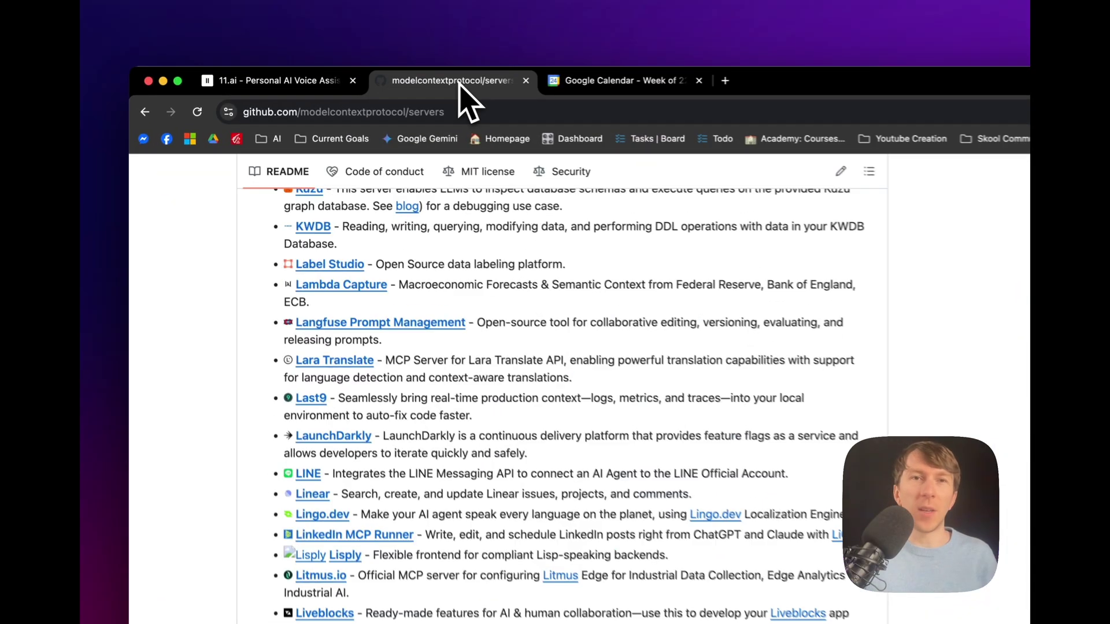
scroll(469, 353, up, 5)
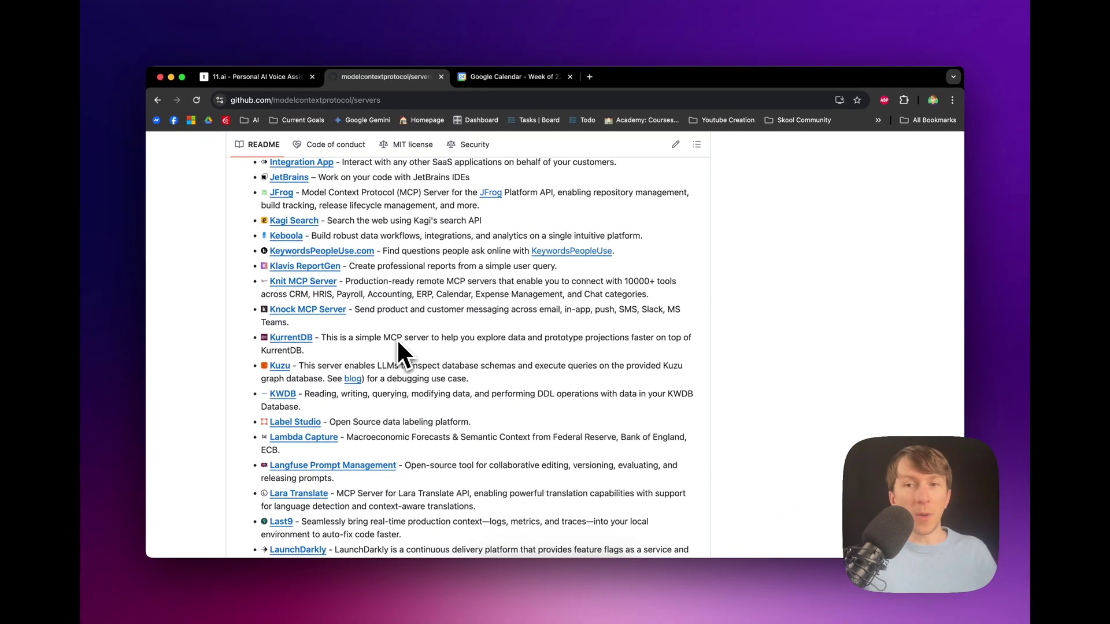
scroll(396, 338, up, 5)
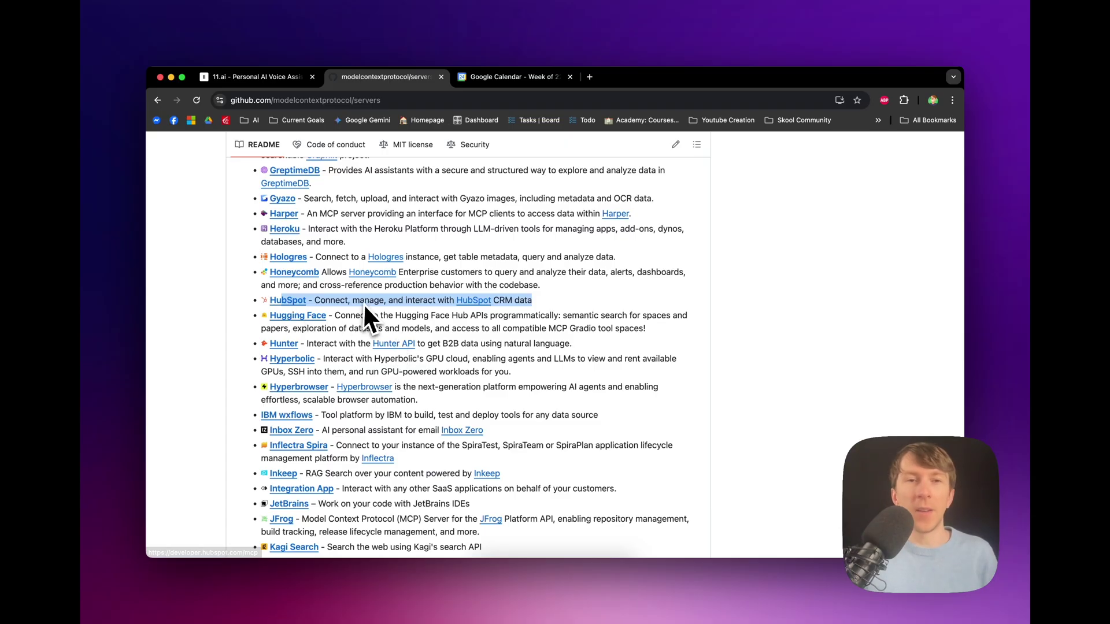
scroll(382, 325, down, 3)
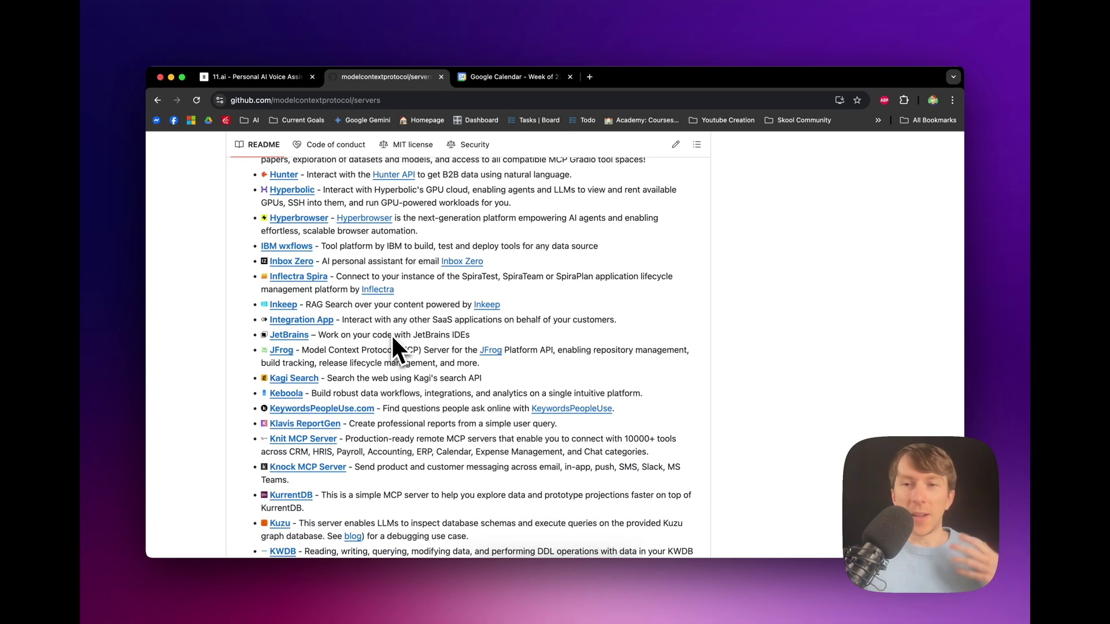